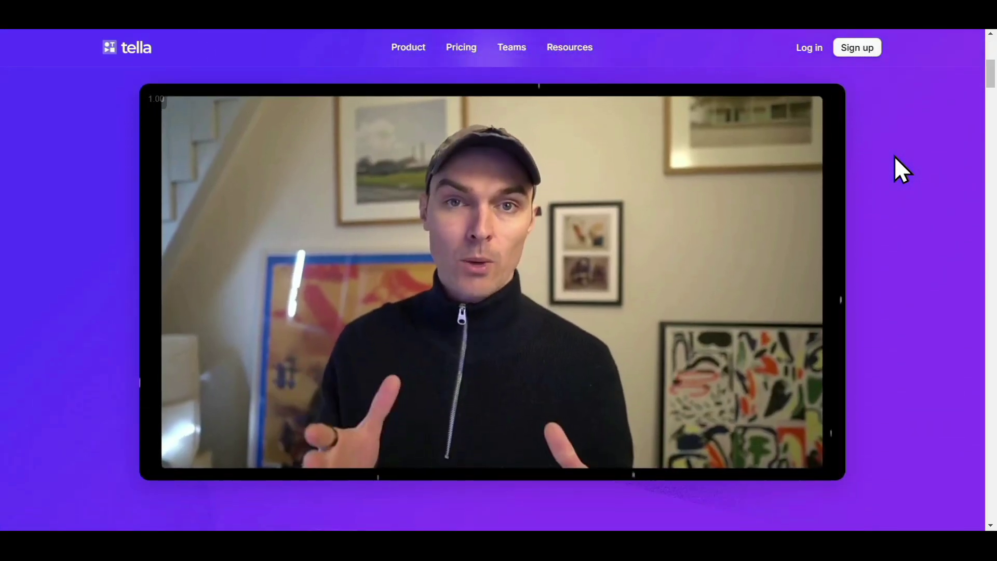
- Scroll down through the Tella homepage feature sections and back up toward the top
{"action": "scroll", "coordinate": [895, 156], "scroll_direction": "down", "scroll_amount": 4}
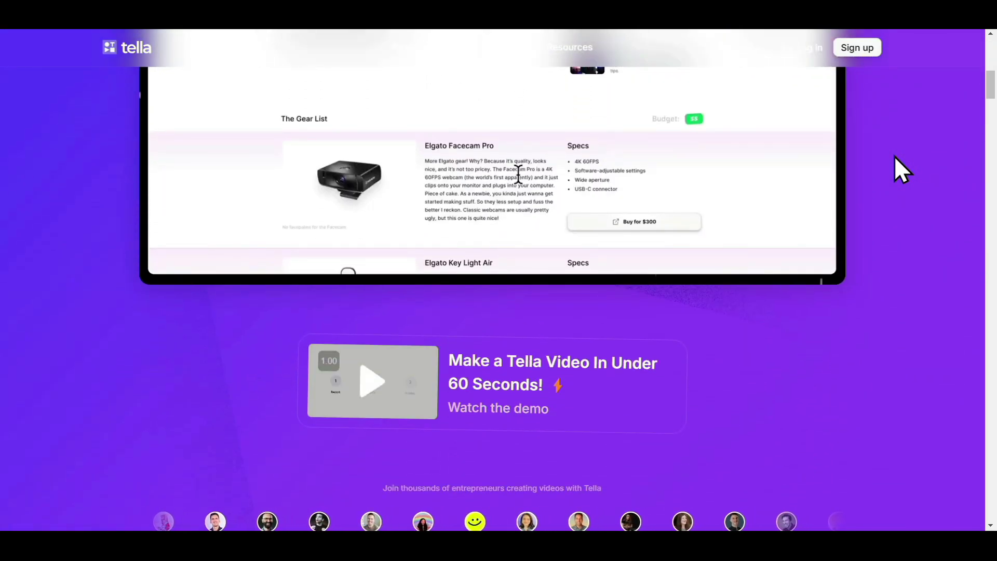
{"action": "scroll", "coordinate": [894, 156], "scroll_direction": "down", "scroll_amount": 4}
{"action": "scroll", "coordinate": [894, 155], "scroll_direction": "down", "scroll_amount": 5}
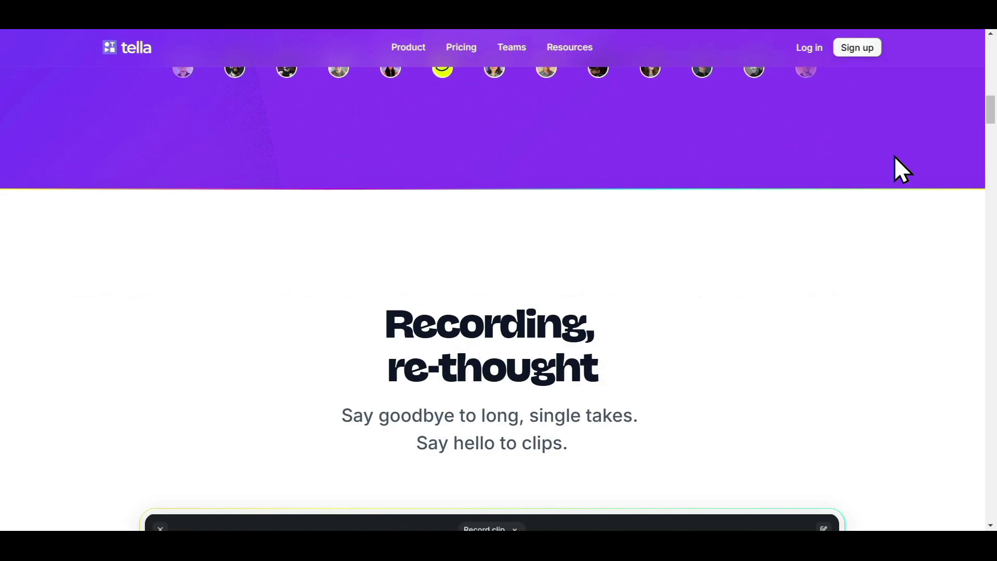
{"action": "scroll", "coordinate": [894, 156], "scroll_direction": "down", "scroll_amount": 4}
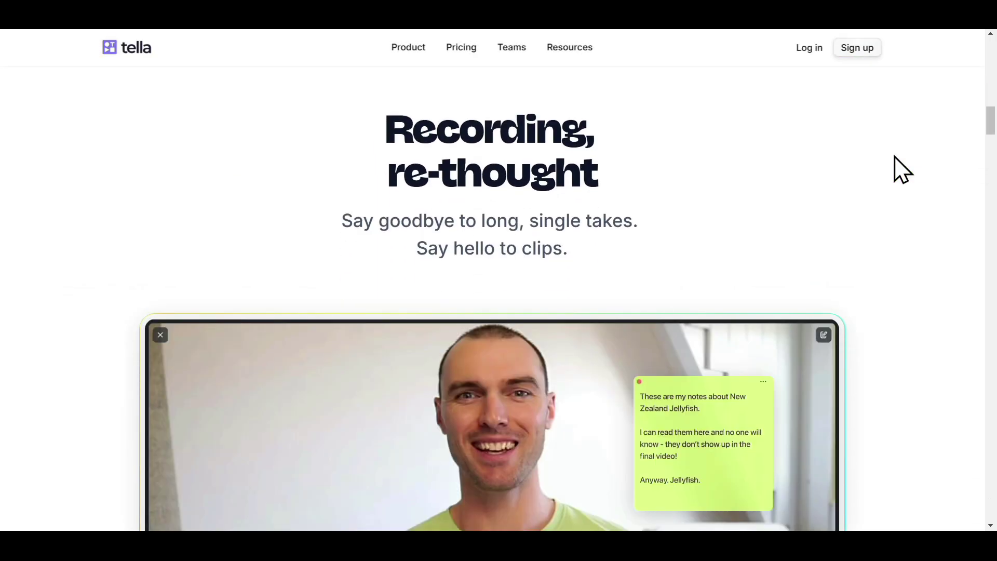
{"action": "scroll", "coordinate": [894, 155], "scroll_direction": "down", "scroll_amount": 4}
{"action": "scroll", "coordinate": [894, 155], "scroll_direction": "down", "scroll_amount": 4}
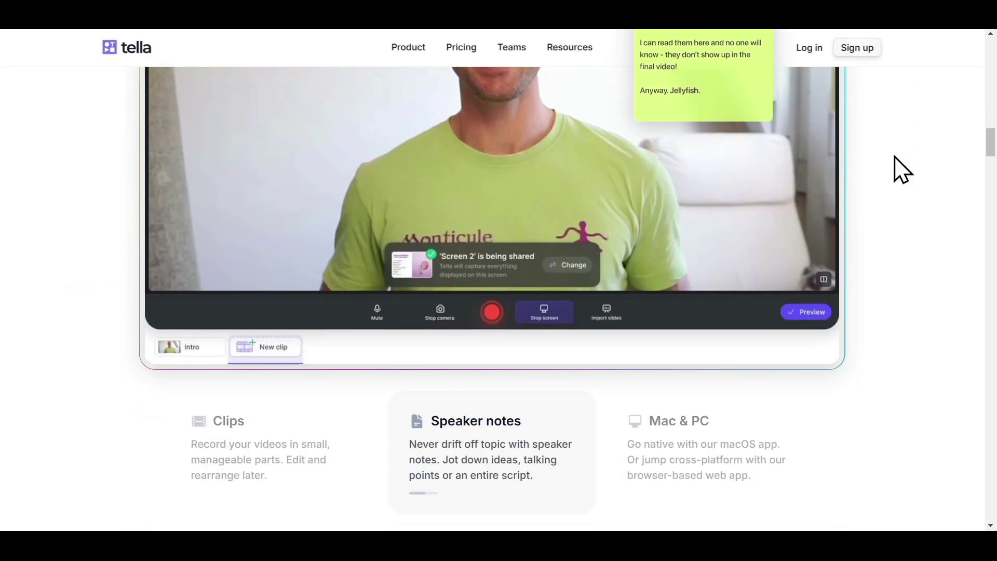
{"action": "scroll", "coordinate": [894, 156], "scroll_direction": "down", "scroll_amount": 4}
{"action": "scroll", "coordinate": [895, 157], "scroll_direction": "down", "scroll_amount": 4}
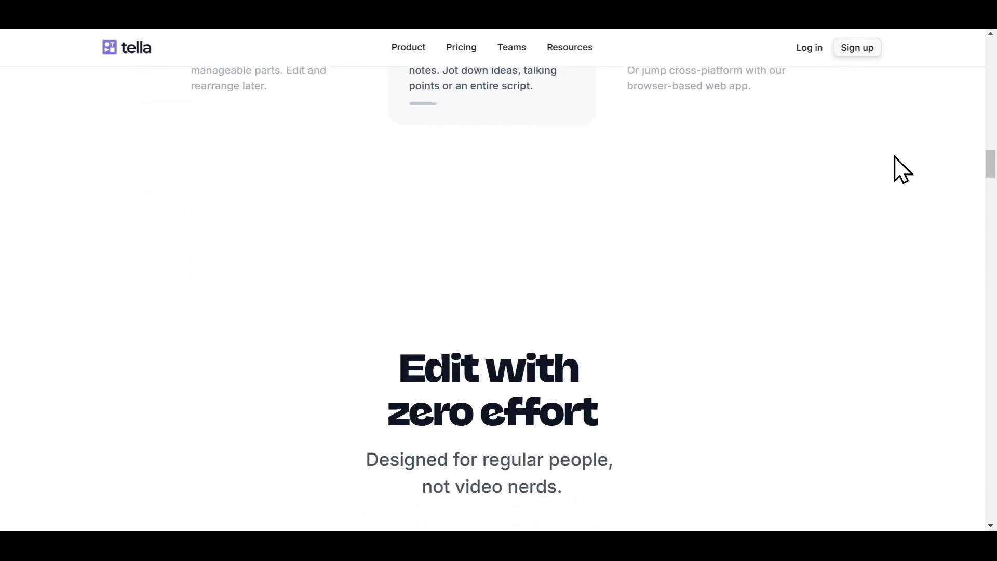
{"action": "scroll", "coordinate": [903, 169], "scroll_direction": "down", "scroll_amount": 4}
{"action": "scroll", "coordinate": [903, 170], "scroll_direction": "down", "scroll_amount": 4}
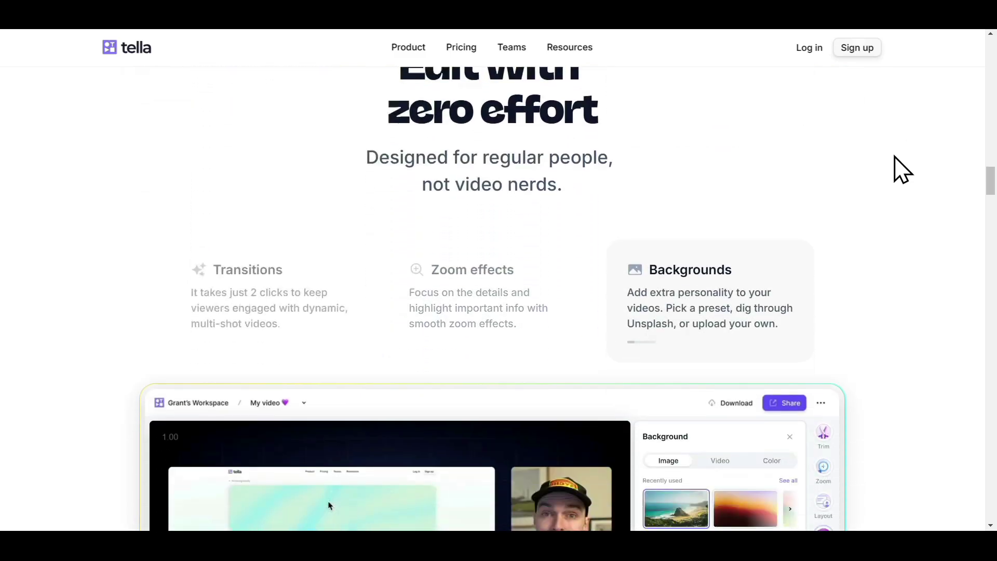
{"action": "scroll", "coordinate": [902, 170], "scroll_direction": "down", "scroll_amount": 2}
{"action": "scroll", "coordinate": [902, 169], "scroll_direction": "down", "scroll_amount": 3}
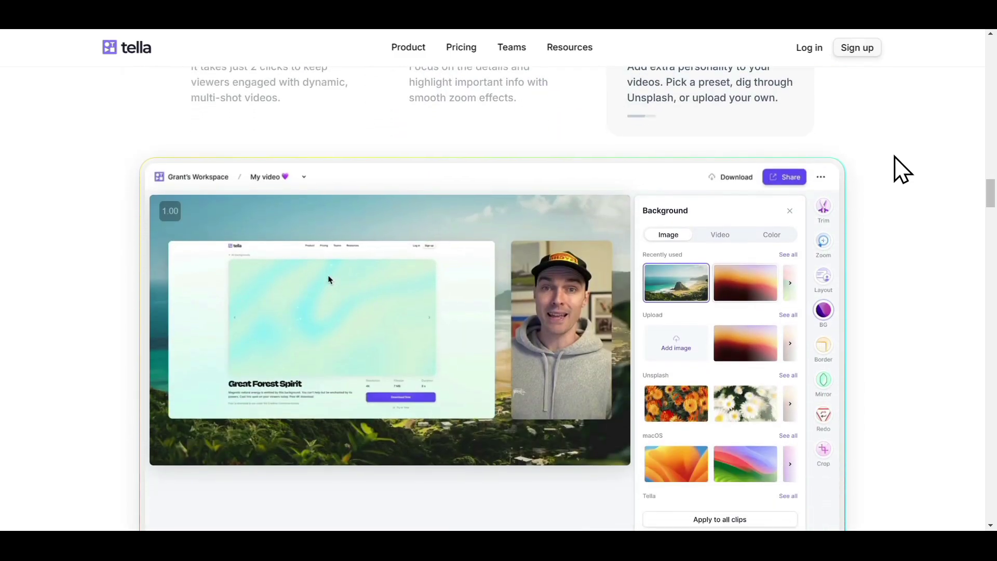
{"action": "scroll", "coordinate": [903, 169], "scroll_direction": "down", "scroll_amount": 2}
{"action": "scroll", "coordinate": [902, 170], "scroll_direction": "down", "scroll_amount": 3}
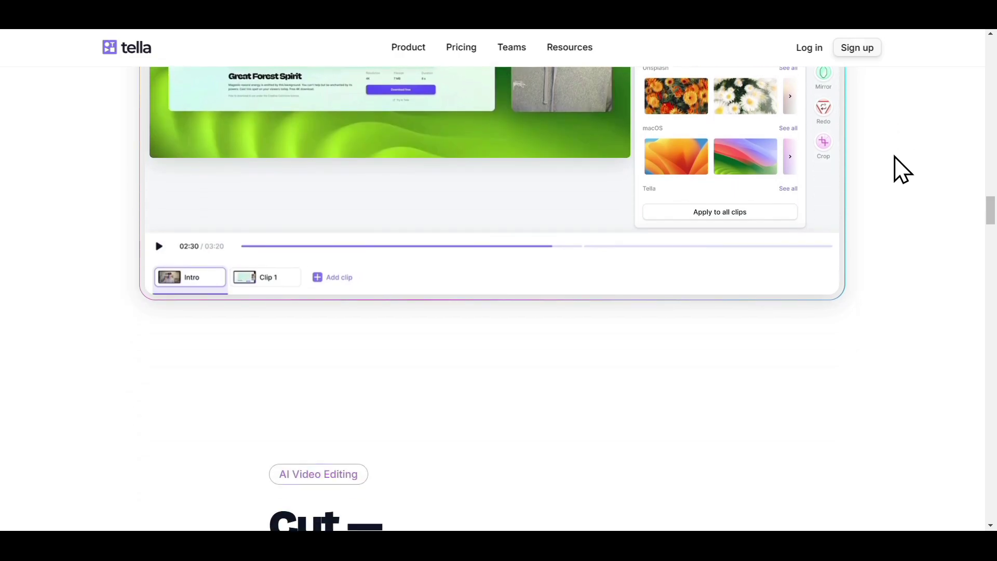
{"action": "scroll", "coordinate": [903, 170], "scroll_direction": "down", "scroll_amount": 3}
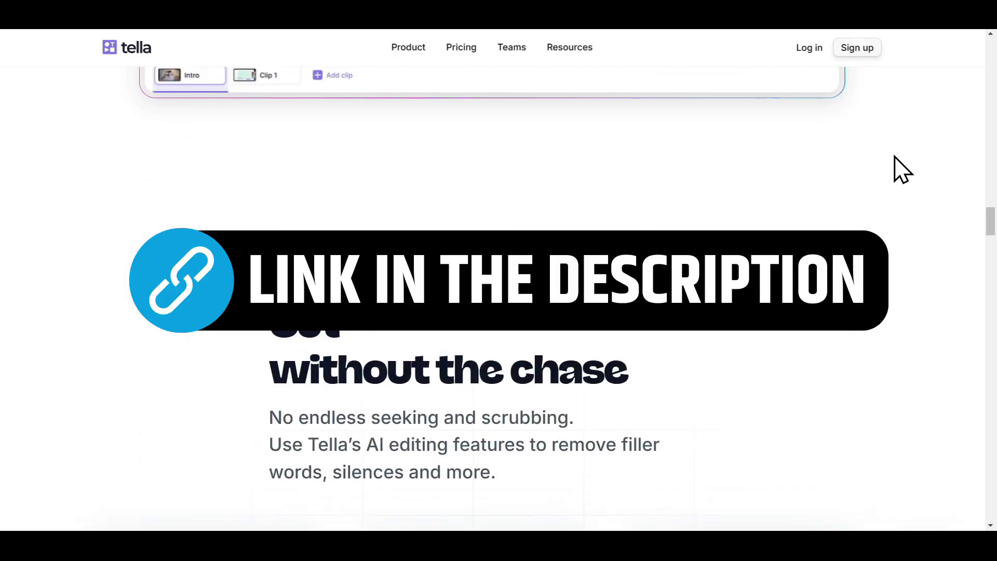
{"action": "scroll", "coordinate": [902, 170], "scroll_direction": "down", "scroll_amount": 3}
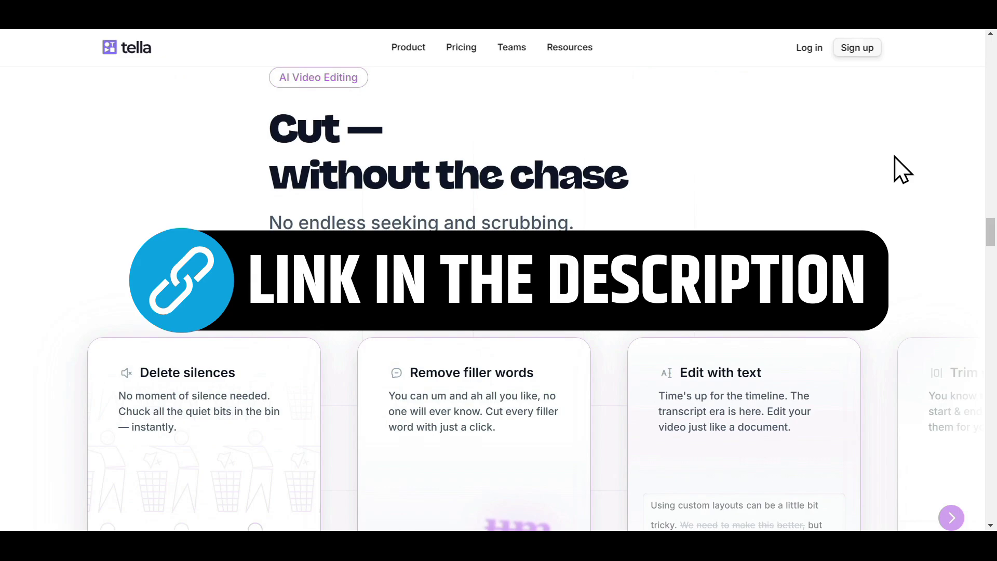
{"action": "scroll", "coordinate": [902, 170], "scroll_direction": "down", "scroll_amount": 3}
{"action": "scroll", "coordinate": [902, 170], "scroll_direction": "down", "scroll_amount": 3}
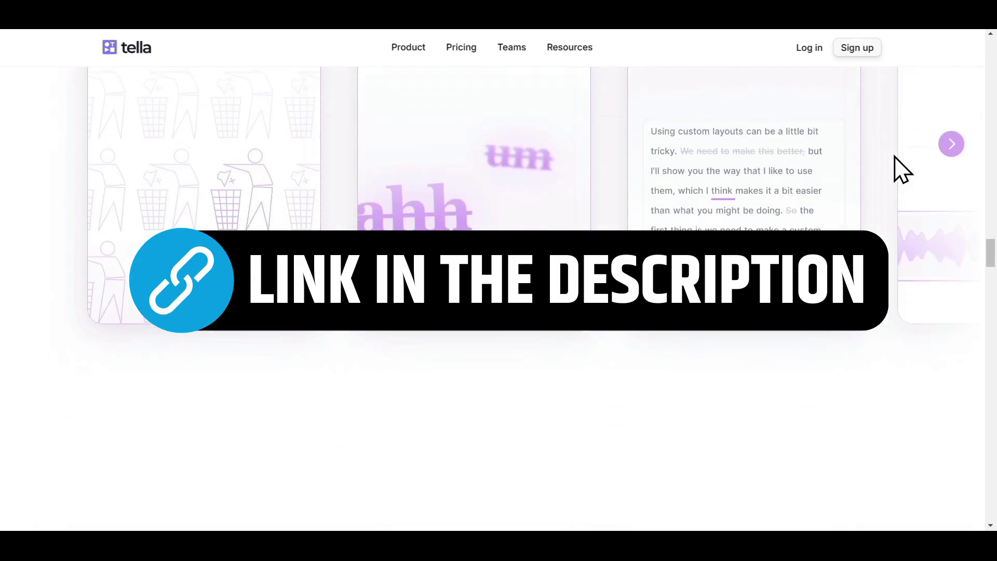
{"action": "scroll", "coordinate": [903, 170], "scroll_direction": "down", "scroll_amount": 3}
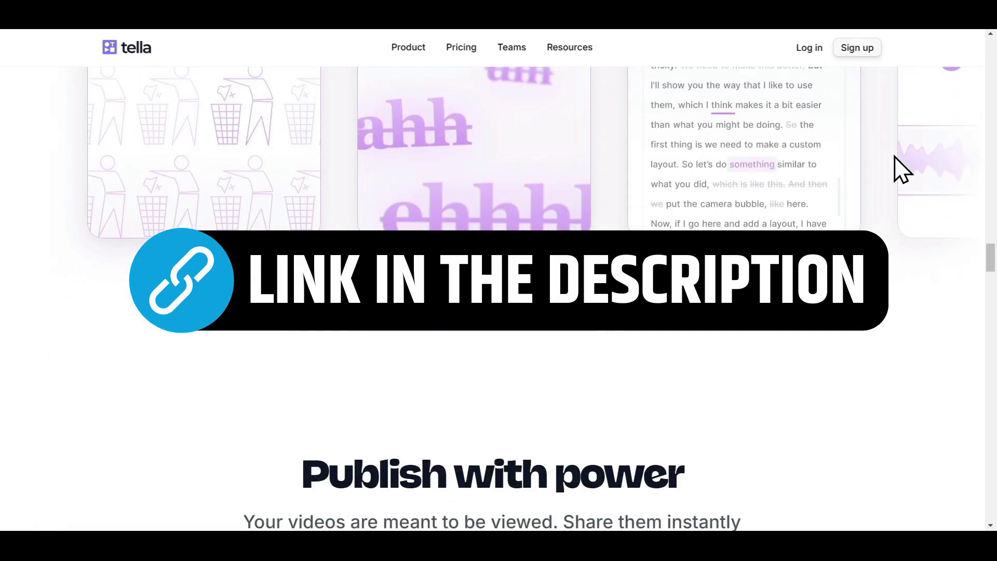
{"action": "scroll", "coordinate": [902, 170], "scroll_direction": "down", "scroll_amount": 3}
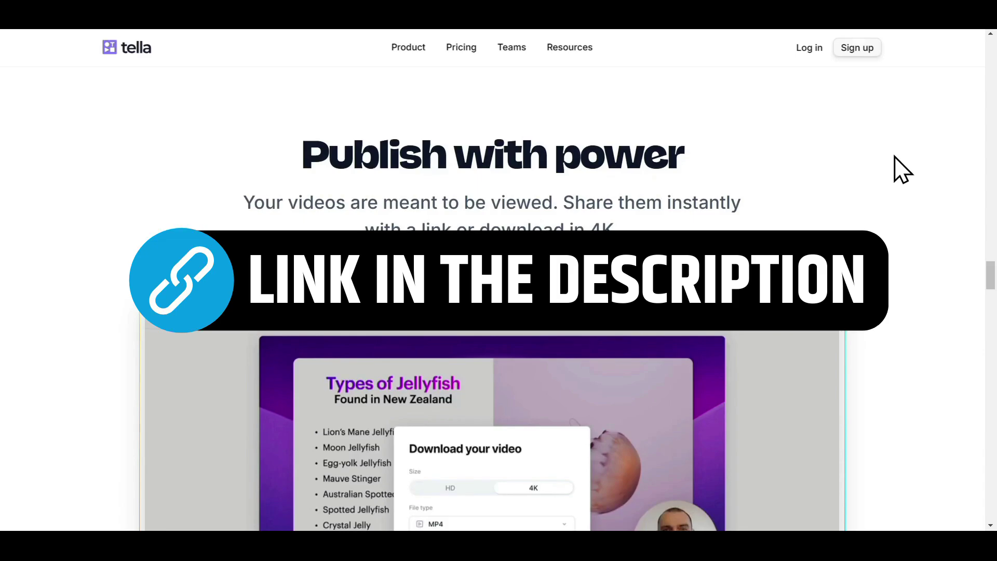
{"action": "scroll", "coordinate": [903, 170], "scroll_direction": "down", "scroll_amount": 2}
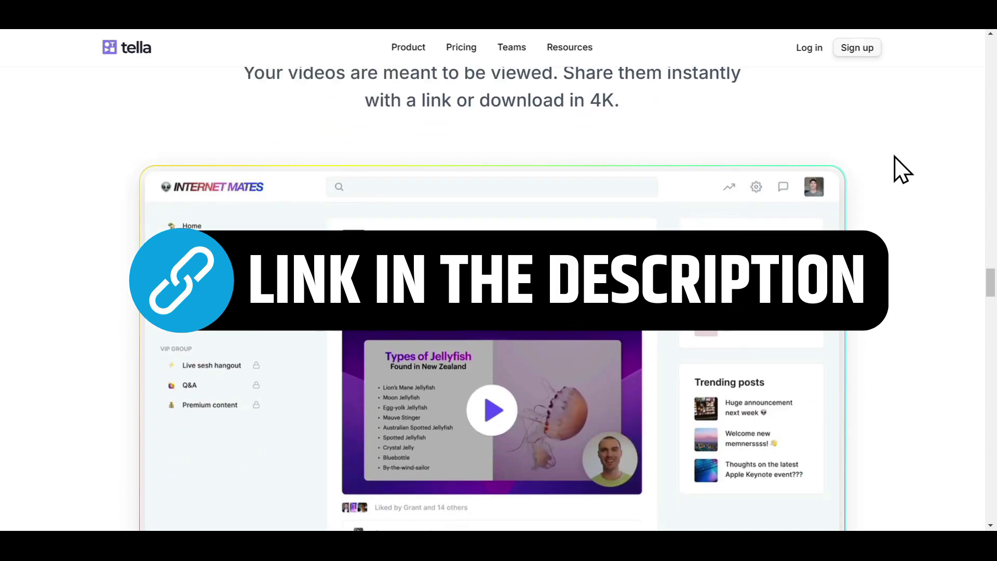
{"action": "scroll", "coordinate": [883, 275], "scroll_direction": "up", "scroll_amount": 15}
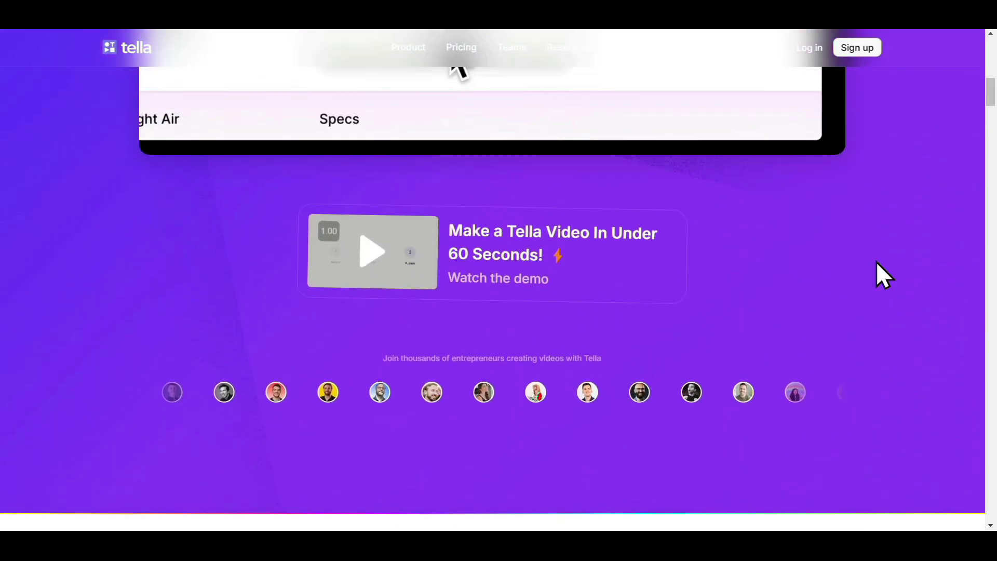
{"action": "scroll", "coordinate": [877, 262], "scroll_direction": "up", "scroll_amount": 10}
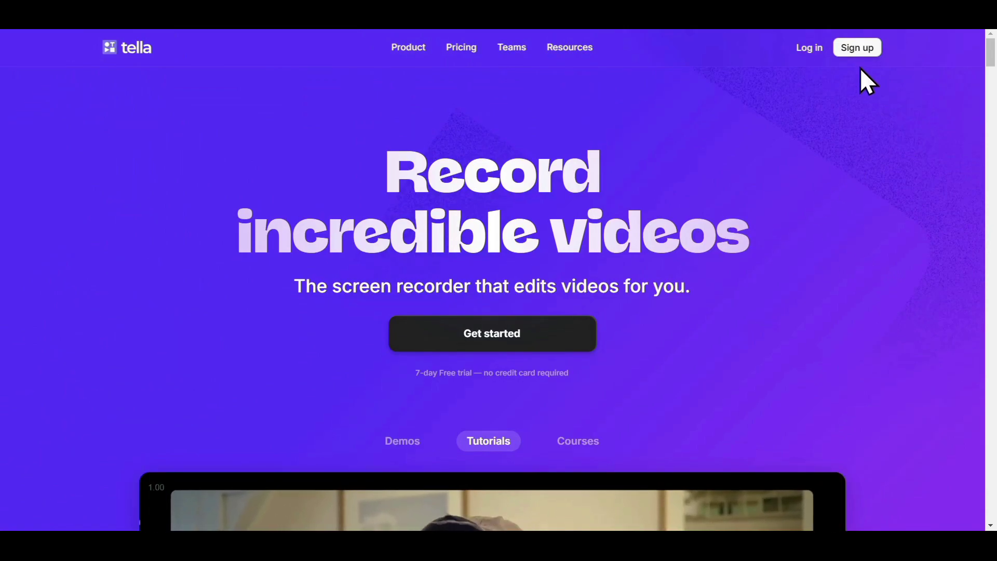
- Sign up for a Tella account and browse the Welcome page's Start here and Level-up sections
{"action": "left_click", "coordinate": [857, 47]}
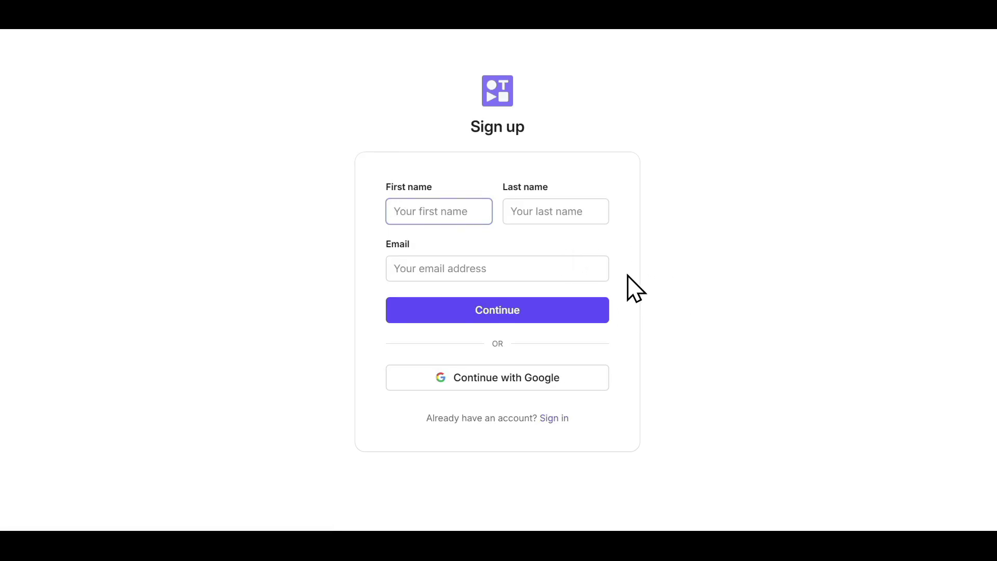
{"action": "scroll", "coordinate": [787, 127], "scroll_direction": "down", "scroll_amount": 1}
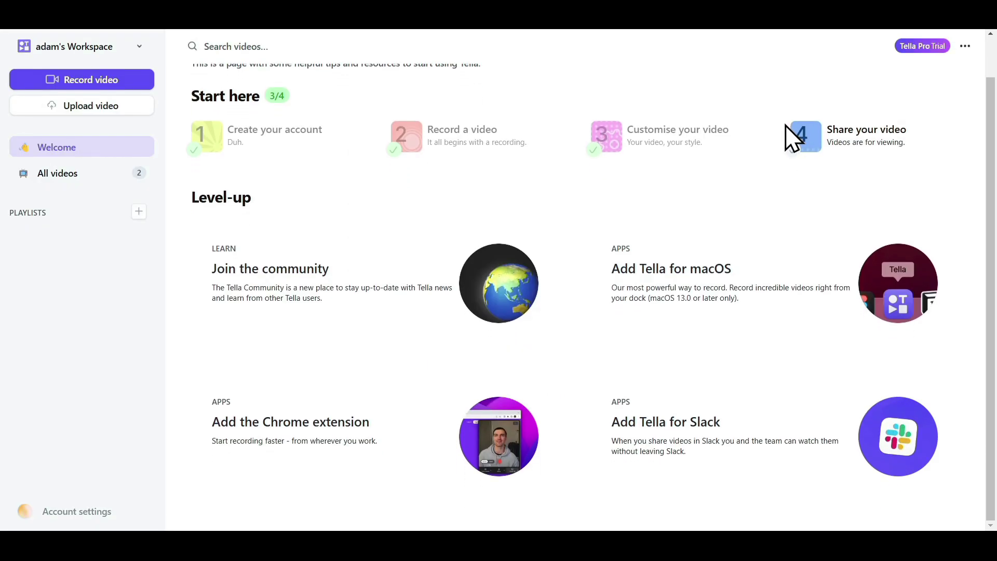
{"action": "scroll", "coordinate": [756, 130], "scroll_direction": "up", "scroll_amount": 1}
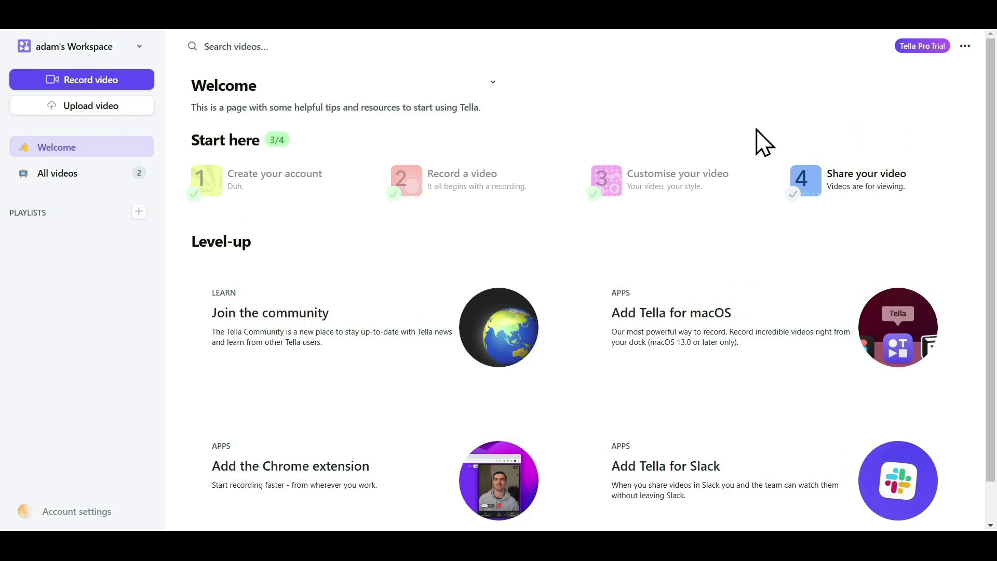
{"action": "scroll", "coordinate": [756, 132], "scroll_direction": "down", "scroll_amount": 1}
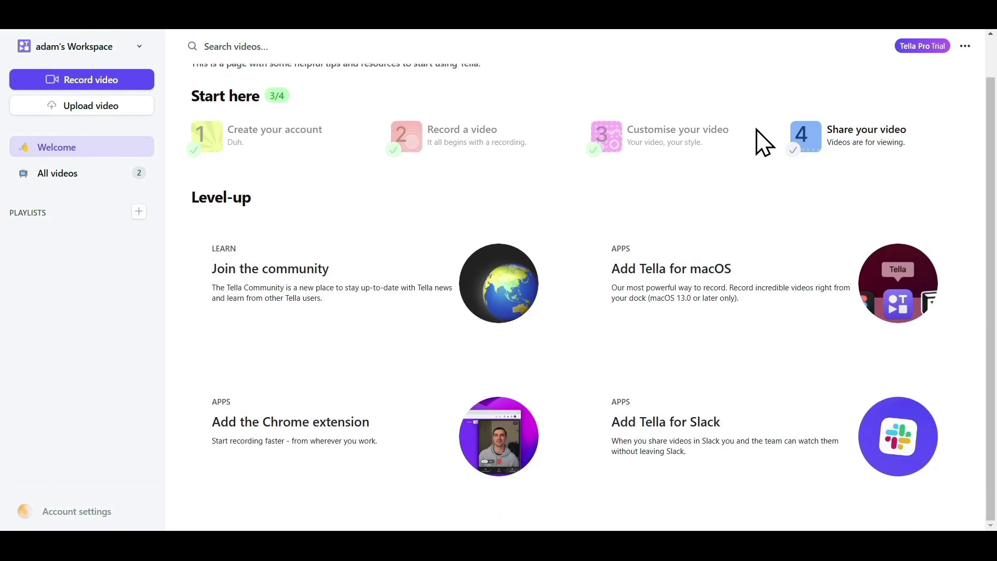
{"action": "scroll", "coordinate": [756, 135], "scroll_direction": "up", "scroll_amount": 1}
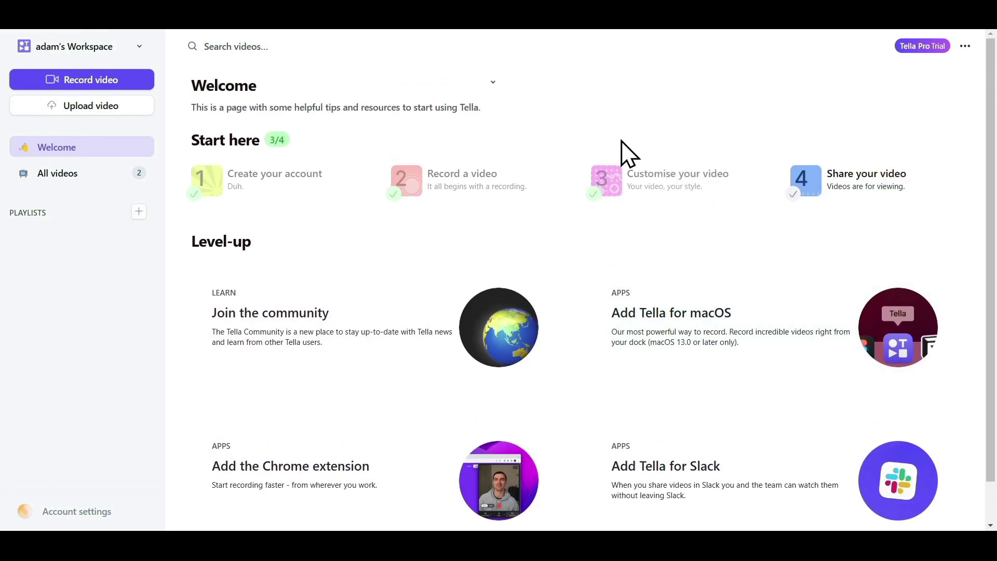
{"action": "scroll", "coordinate": [673, 146], "scroll_direction": "down", "scroll_amount": 1}
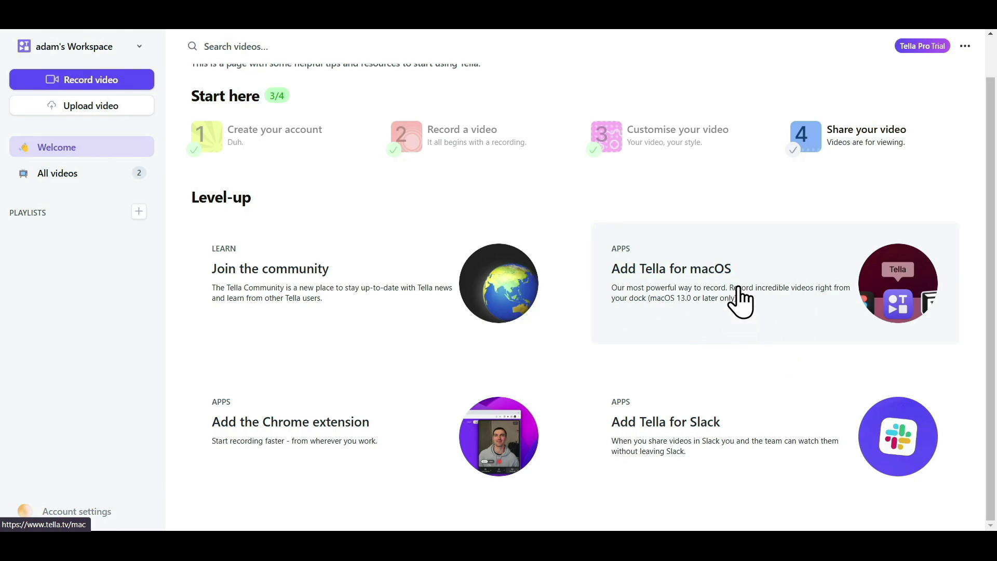
{"action": "scroll", "coordinate": [741, 301], "scroll_direction": "up", "scroll_amount": 1}
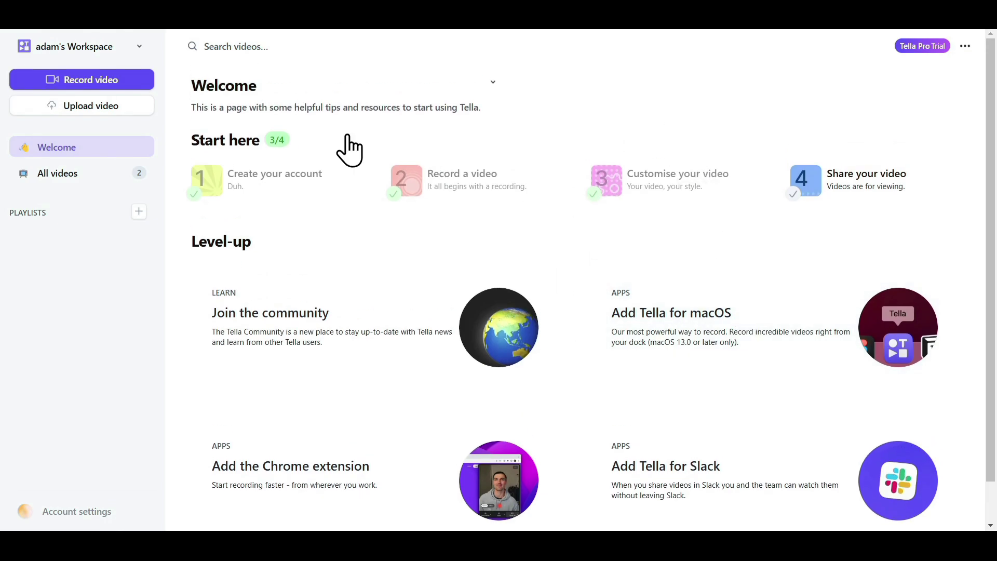
- Start a new video, look at the Reuse and Upload options, then pick Quick mode
{"action": "left_click", "coordinate": [132, 85]}
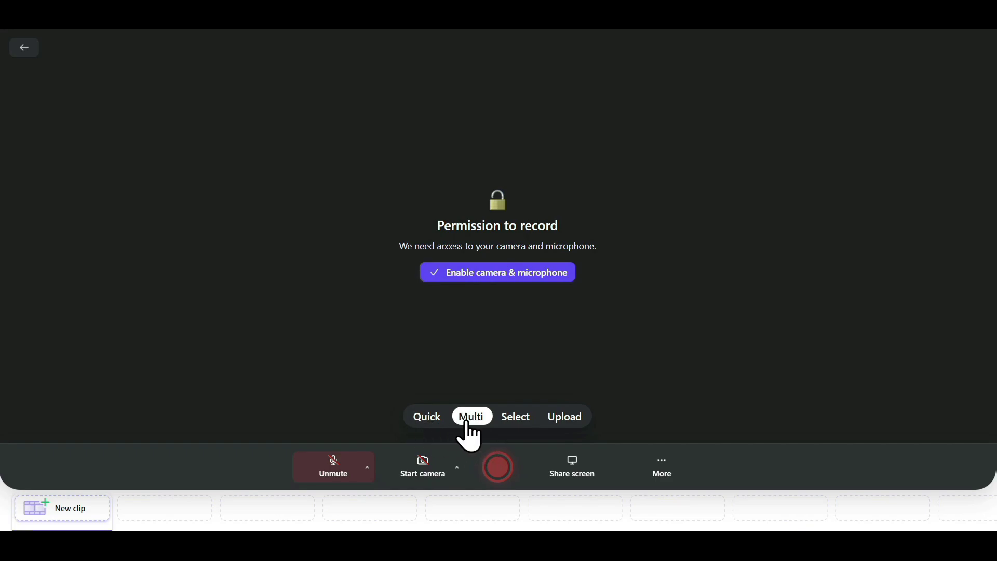
{"action": "left_click", "coordinate": [506, 418]}
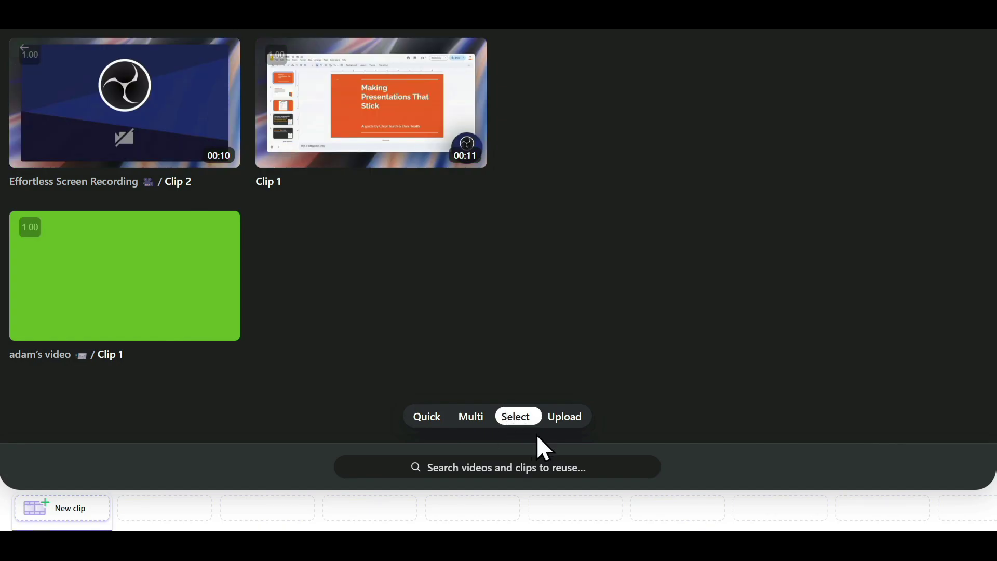
{"action": "left_click", "coordinate": [575, 421]}
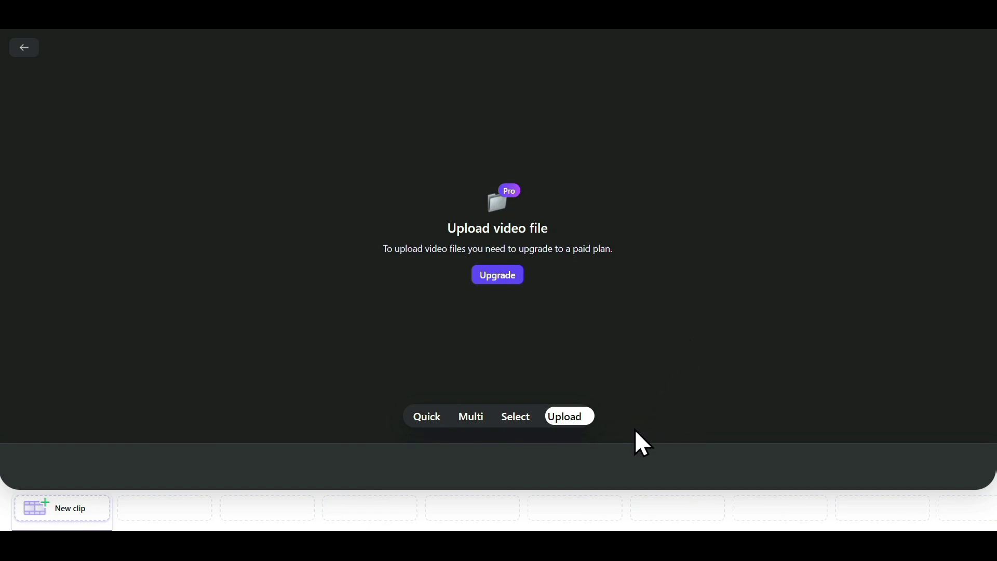
{"action": "left_click", "coordinate": [425, 420]}
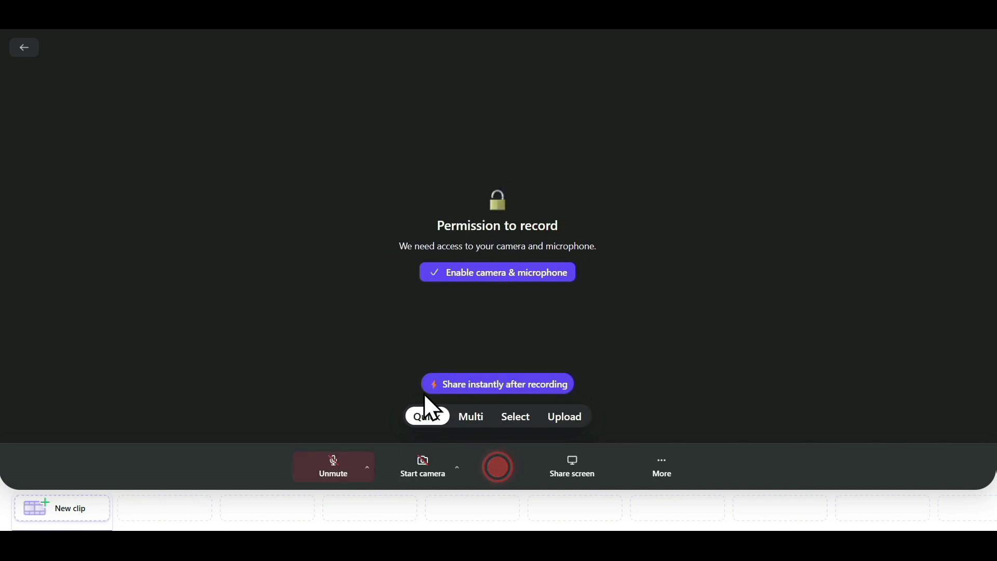
- Switch to Multi mode, grant microphone access, and select Microphone (Realtek(R) Audio) as input
{"action": "left_click", "coordinate": [471, 421]}
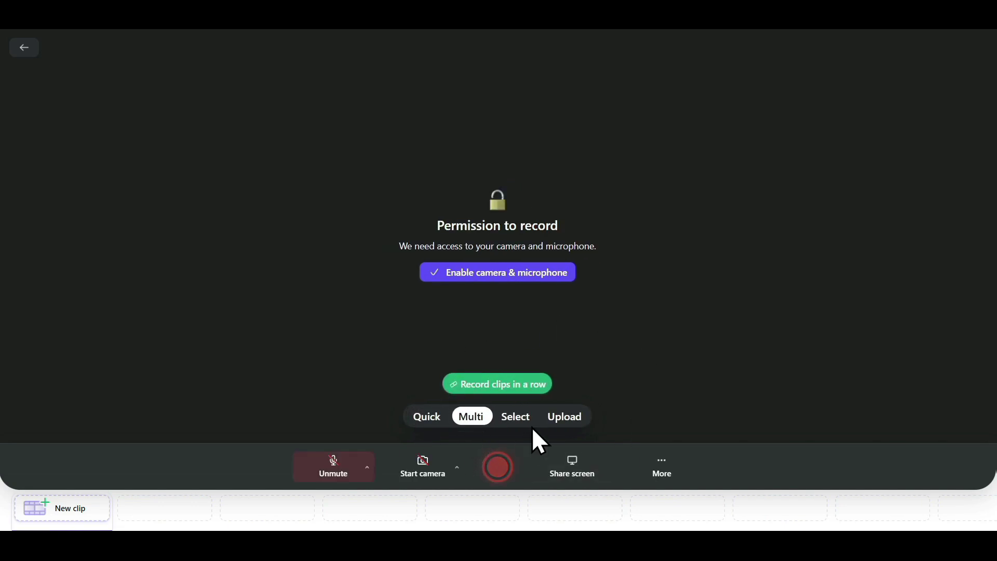
{"action": "left_click", "coordinate": [329, 478]}
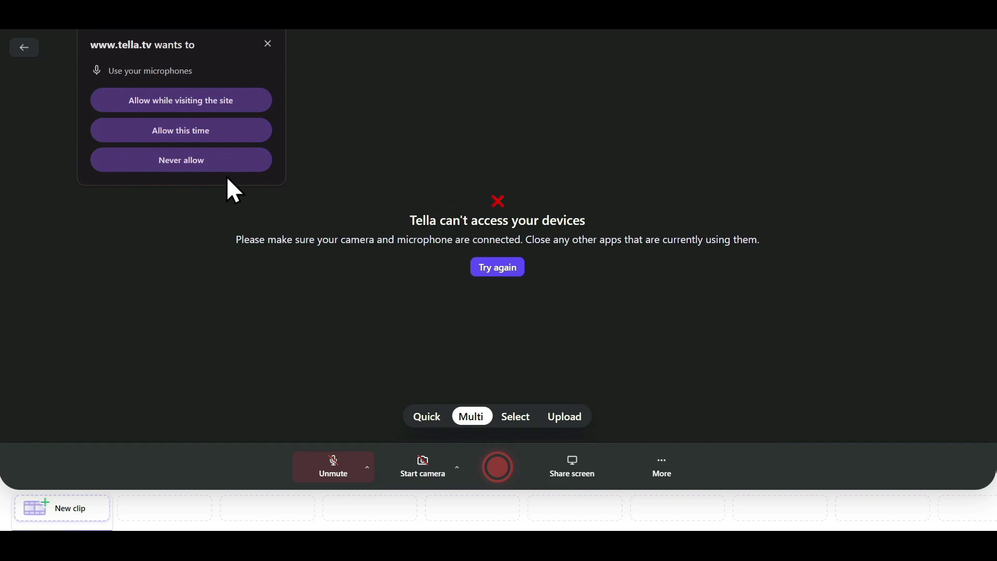
{"action": "left_click", "coordinate": [247, 138]}
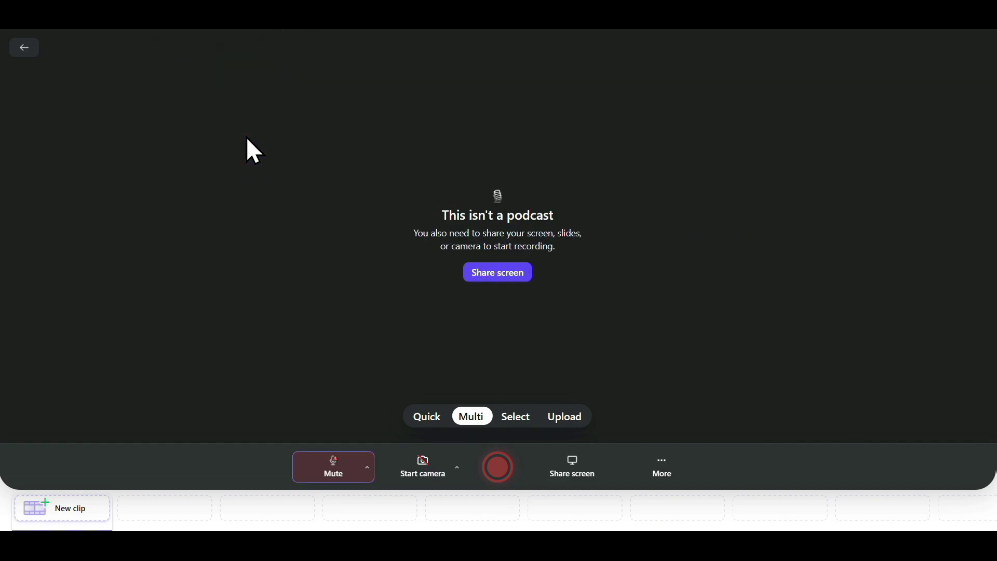
{"action": "left_click", "coordinate": [368, 469]}
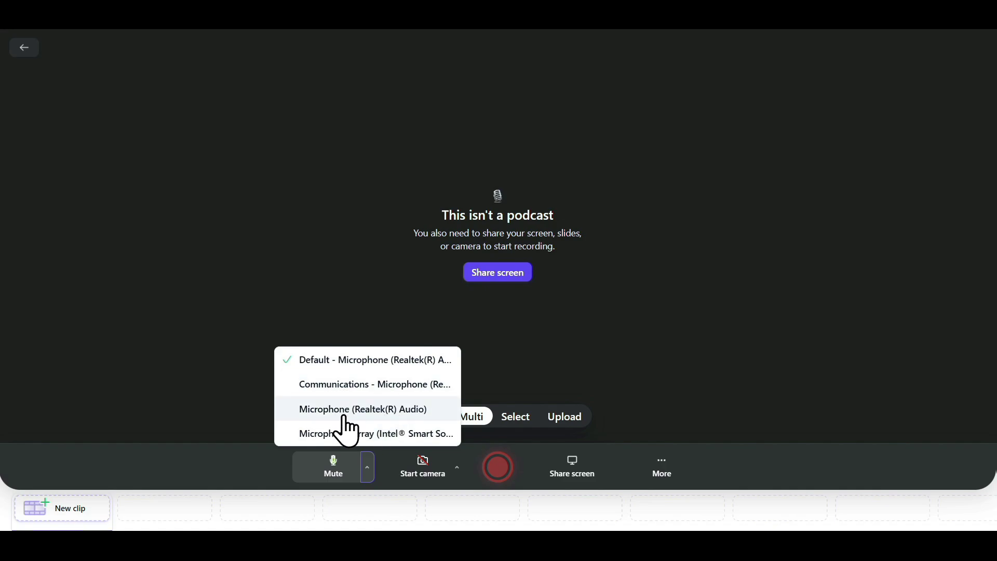
{"action": "left_click", "coordinate": [370, 417]}
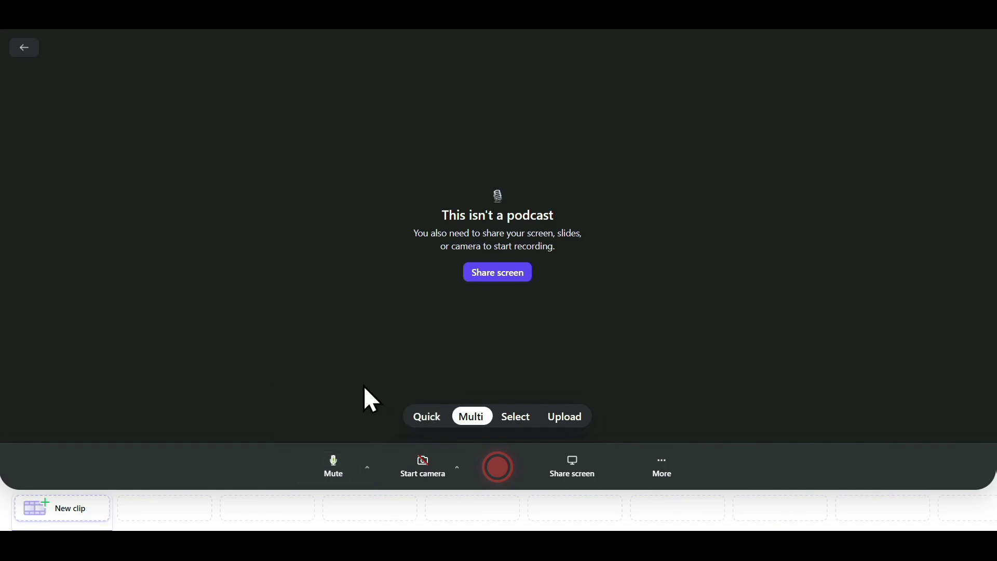
- Turn on the camera, allowing camera access for this session only
{"action": "left_click", "coordinate": [421, 470]}
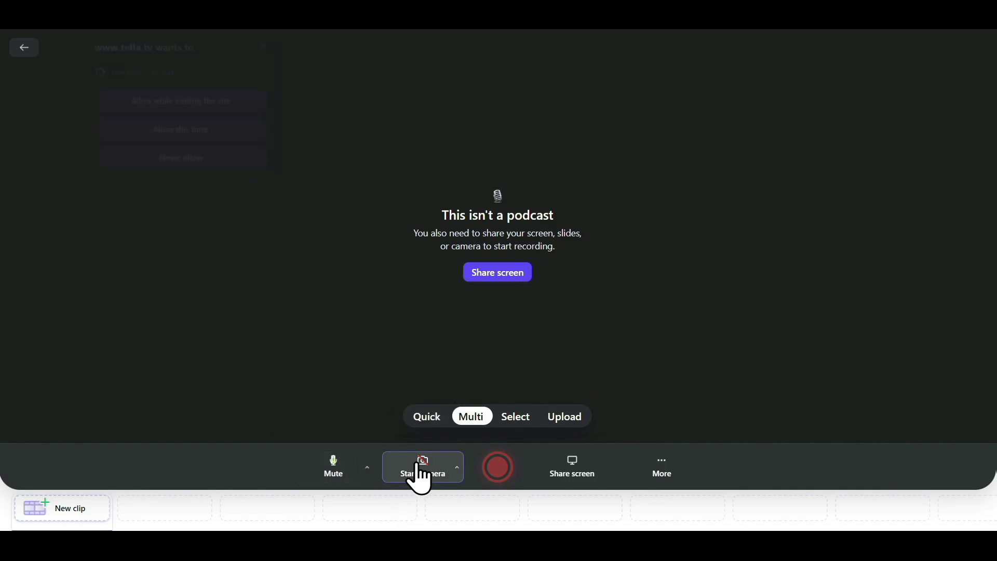
{"action": "left_click", "coordinate": [242, 136]}
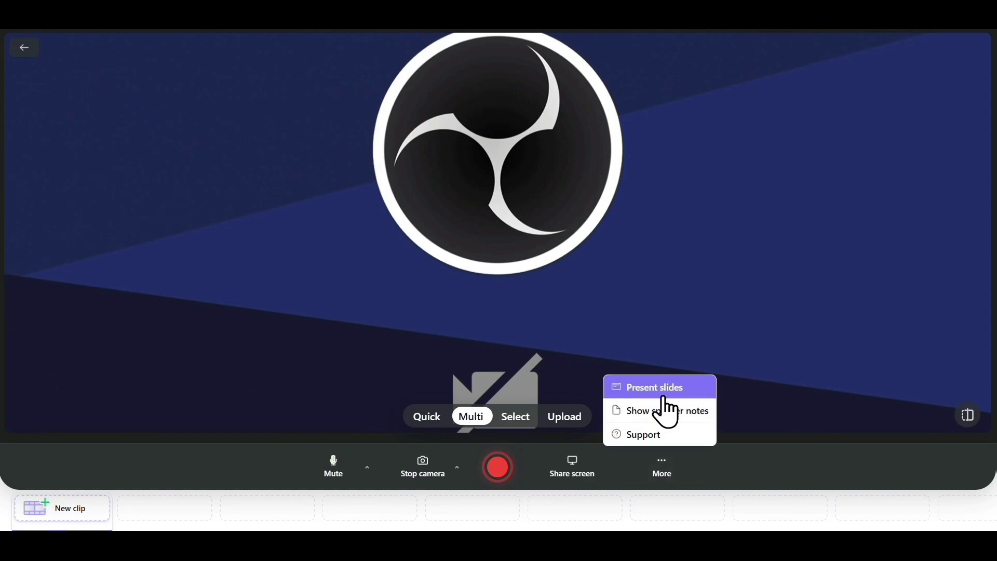
{"action": "left_click", "coordinate": [663, 392]}
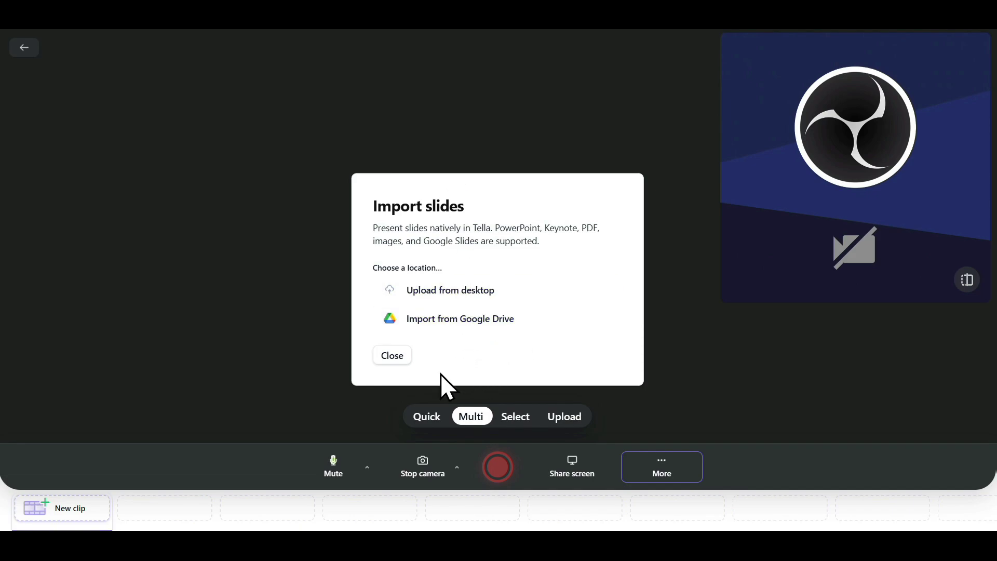
{"action": "left_click", "coordinate": [396, 358]}
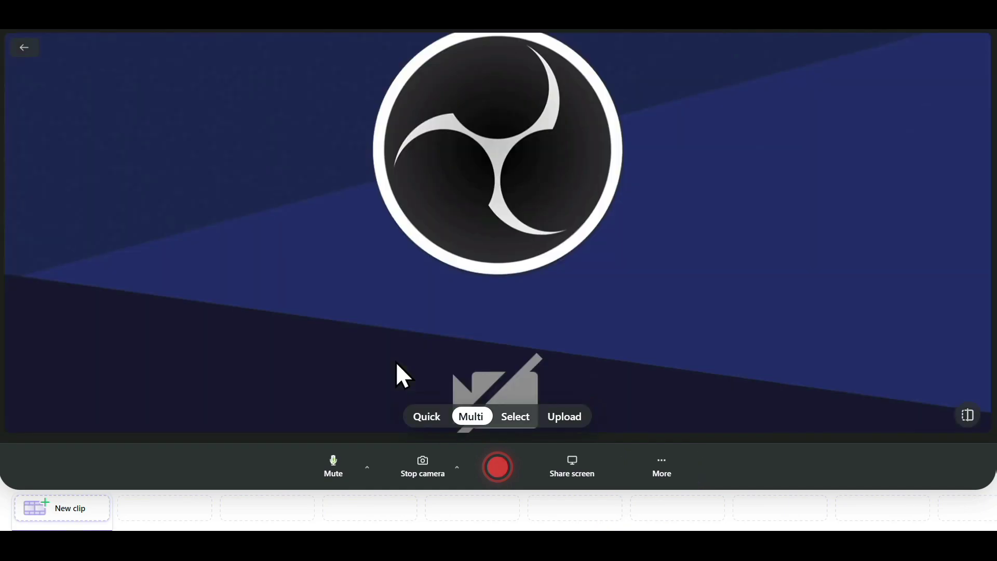
{"action": "left_click", "coordinate": [675, 468]}
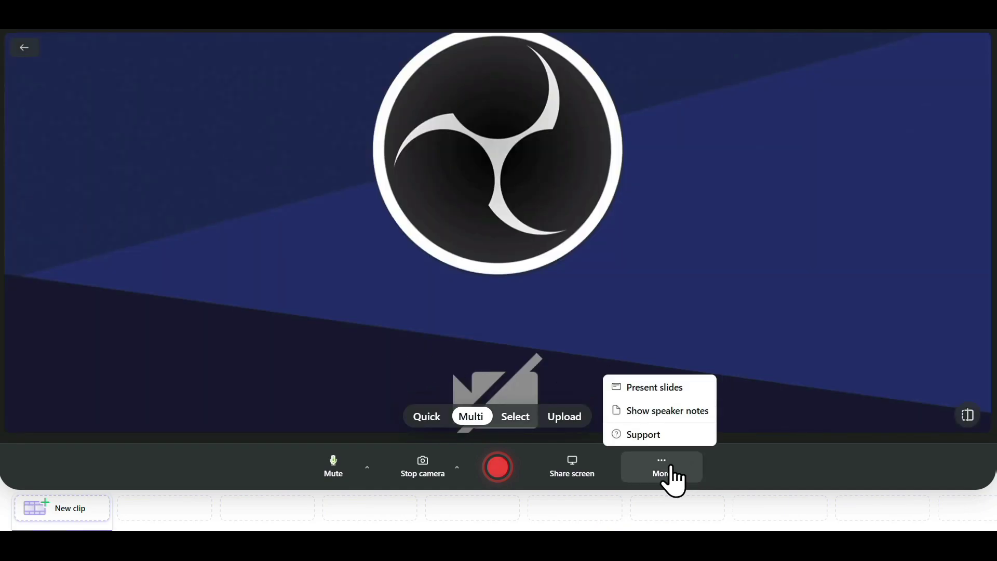
{"action": "left_click", "coordinate": [670, 418]}
{"action": "left_click", "coordinate": [544, 47]}
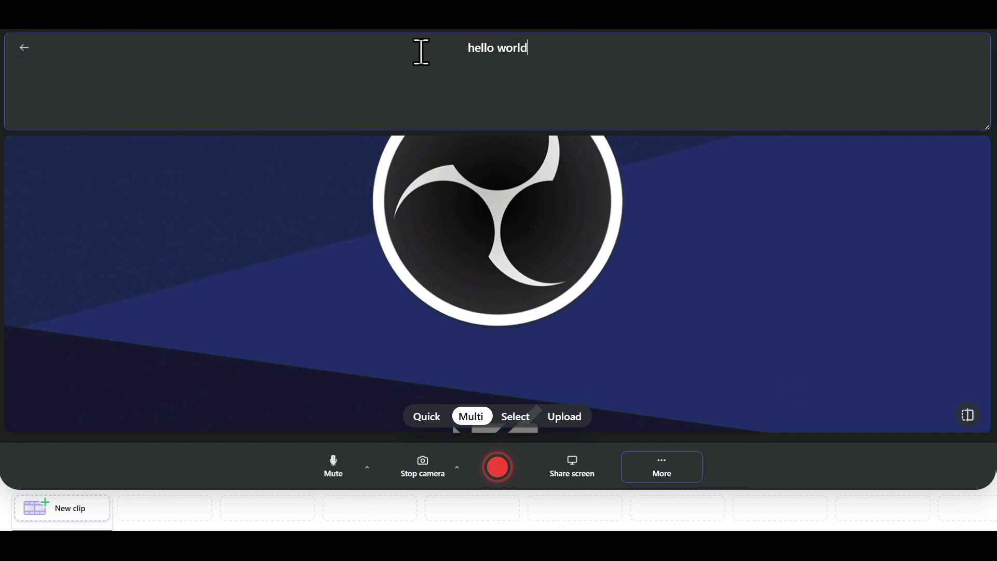
{"action": "triple_click", "coordinate": [422, 52]}
{"action": "triple_click", "coordinate": [592, 55]}
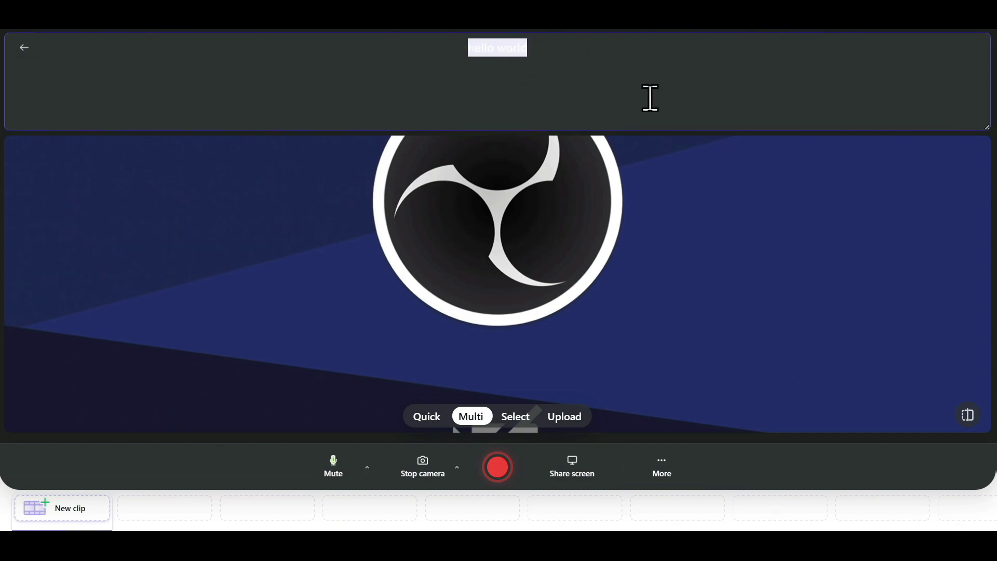
{"action": "triple_click", "coordinate": [653, 57]}
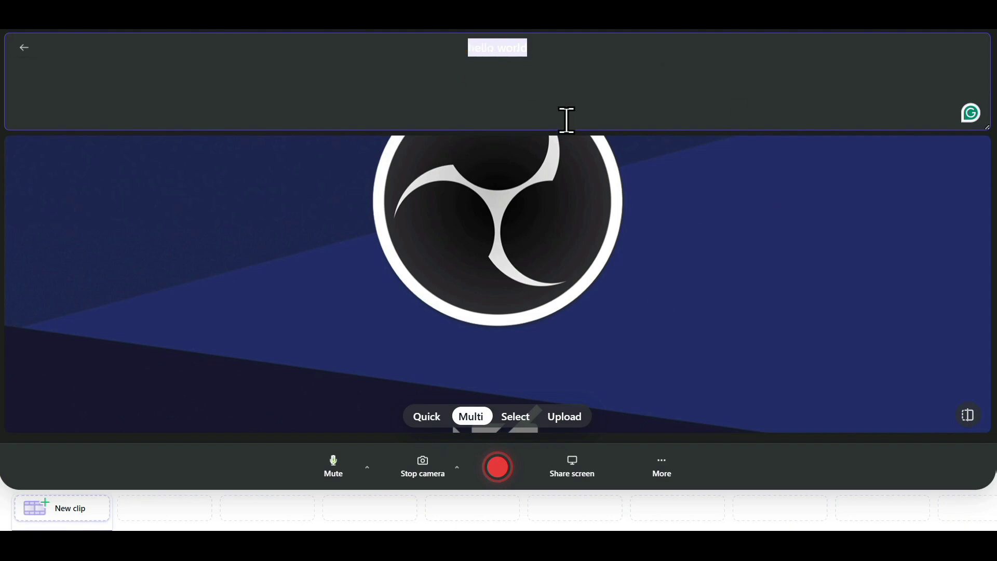
{"action": "left_click", "coordinate": [660, 478]}
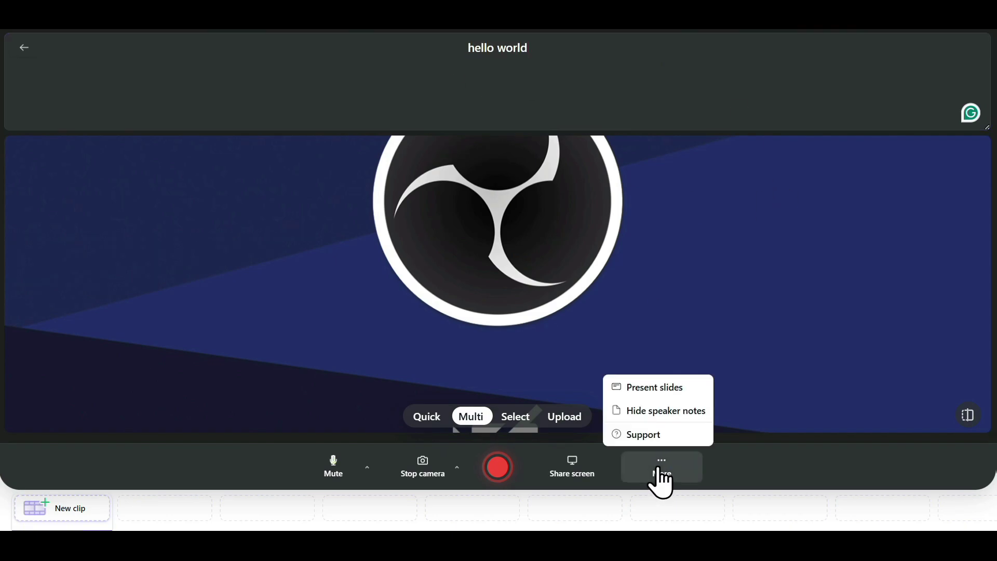
{"action": "left_click", "coordinate": [657, 415]}
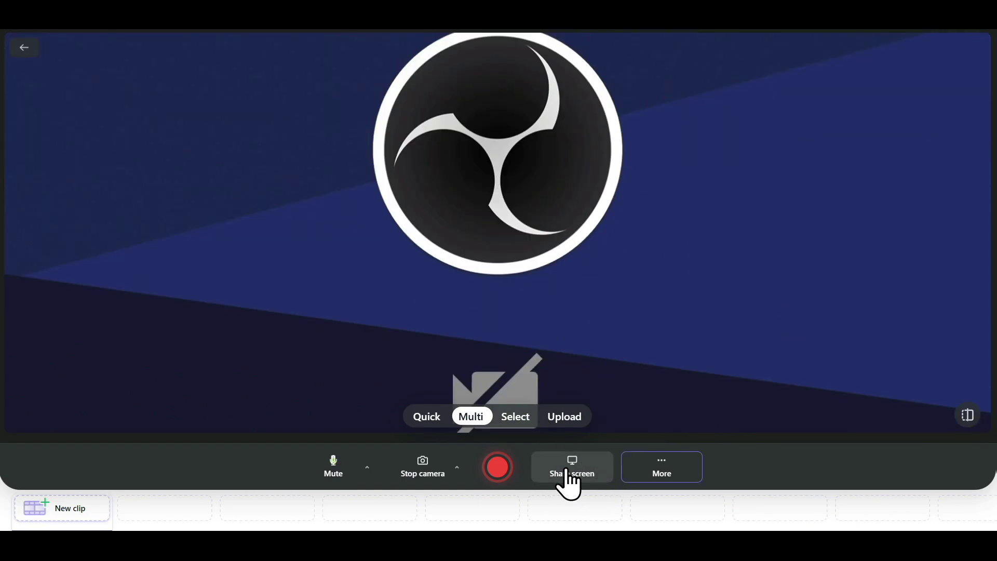
- Share the 'Your big idea - Google Slides' Chrome tab into the recording
{"action": "left_click", "coordinate": [571, 485]}
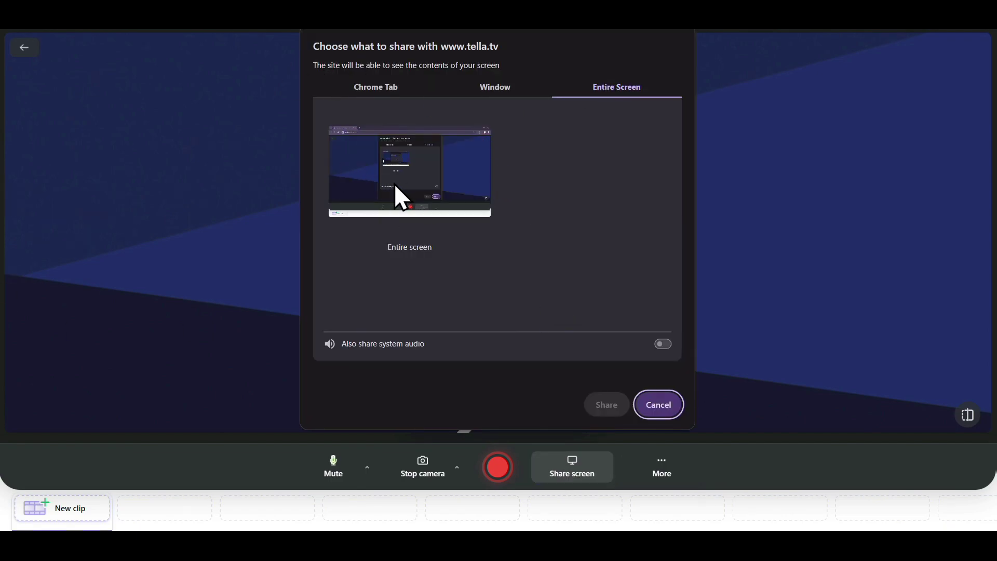
{"action": "left_click", "coordinate": [497, 88]}
{"action": "left_click", "coordinate": [376, 89]}
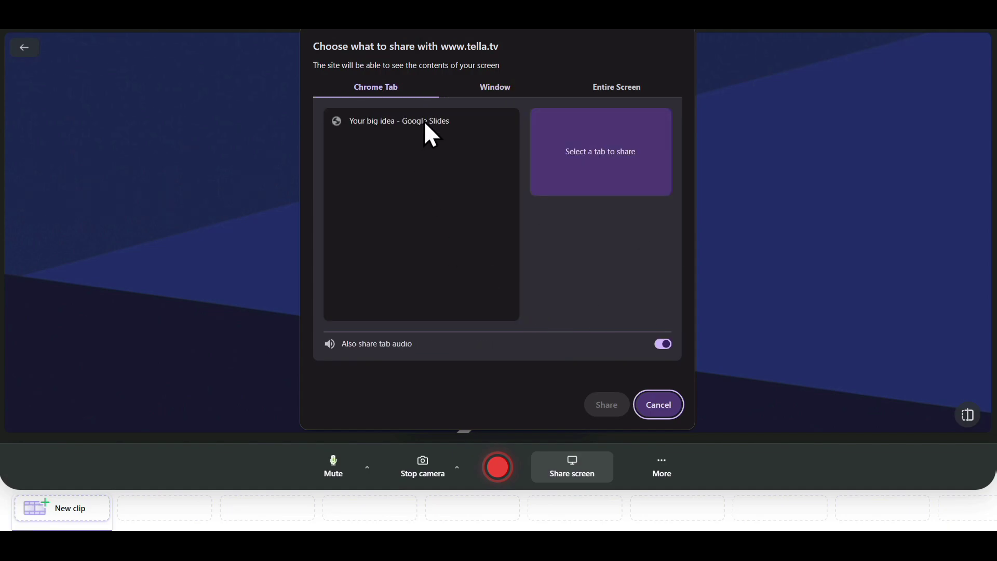
{"action": "left_click", "coordinate": [424, 123]}
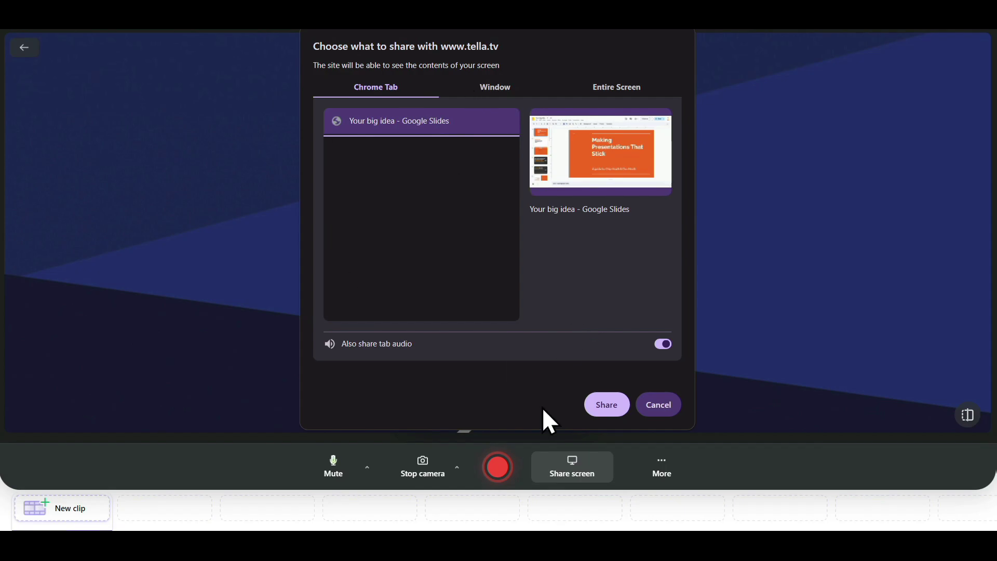
{"action": "left_click", "coordinate": [612, 404]}
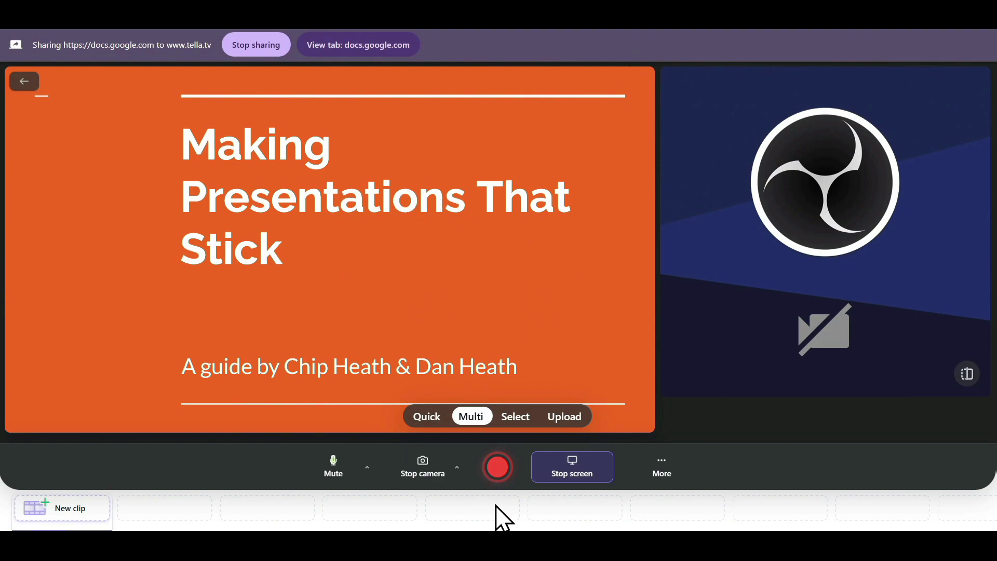
- Record two short clips of the title slide, Clip 1 and Clip 2
{"action": "left_click", "coordinate": [506, 471]}
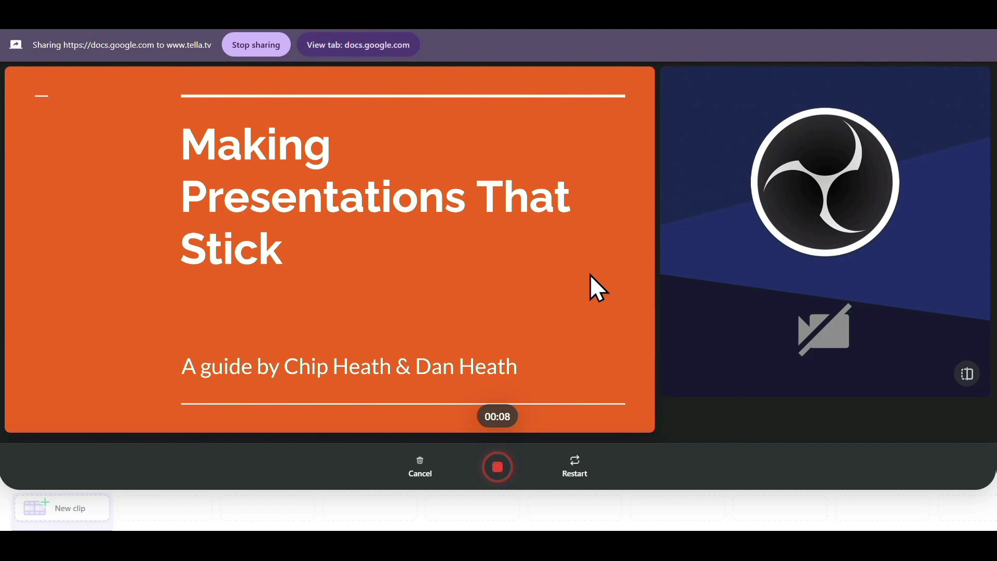
{"action": "left_click", "coordinate": [500, 469]}
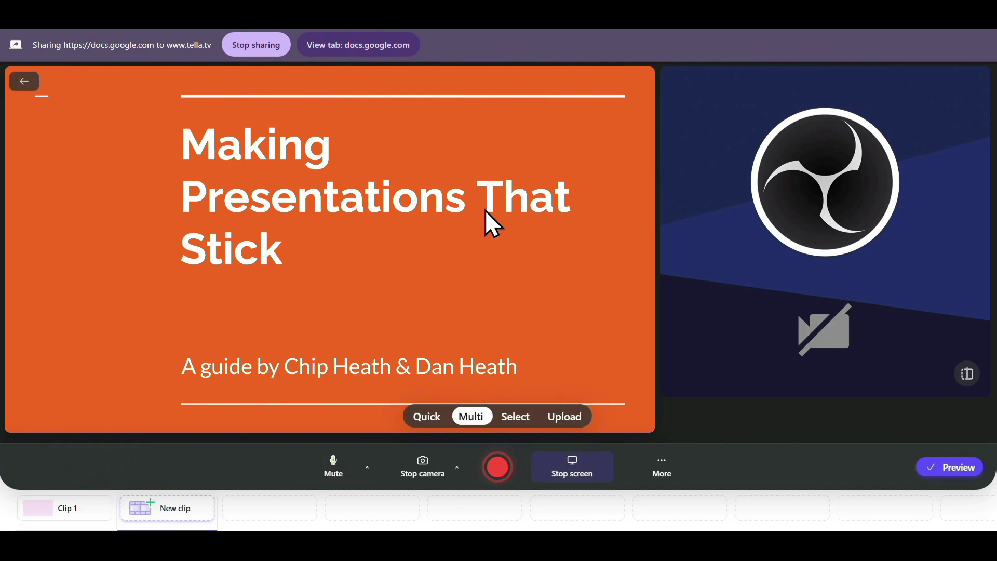
{"action": "left_click", "coordinate": [497, 468]}
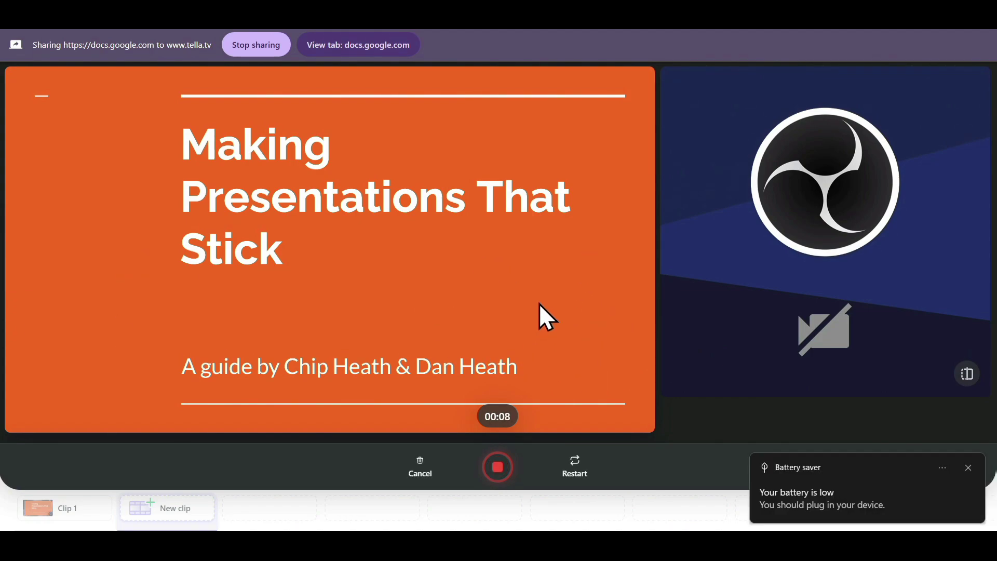
{"action": "left_click", "coordinate": [497, 467]}
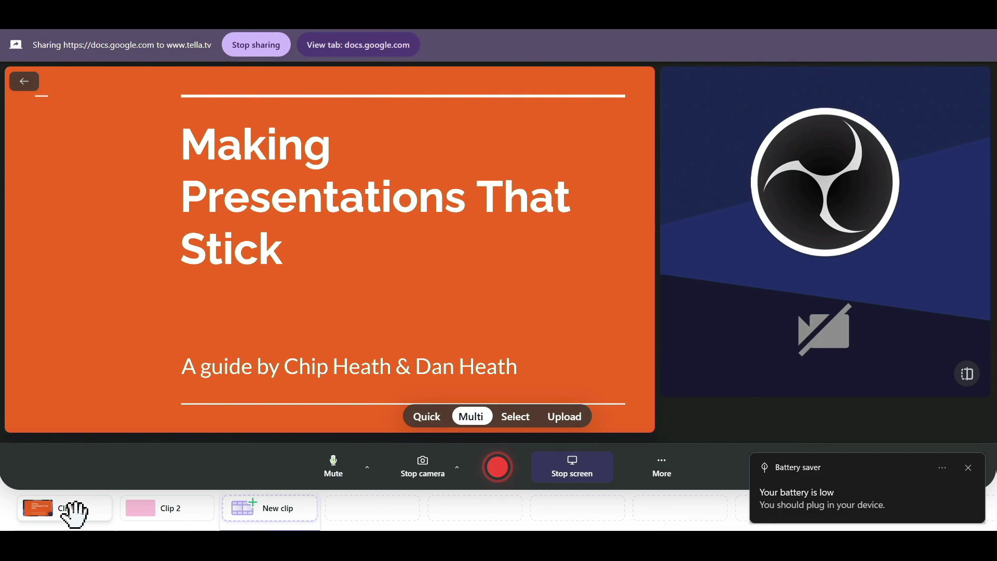
- Open the clips in the editor and trim about 2.4 seconds off Clip 1's start
{"action": "left_click", "coordinate": [74, 514]}
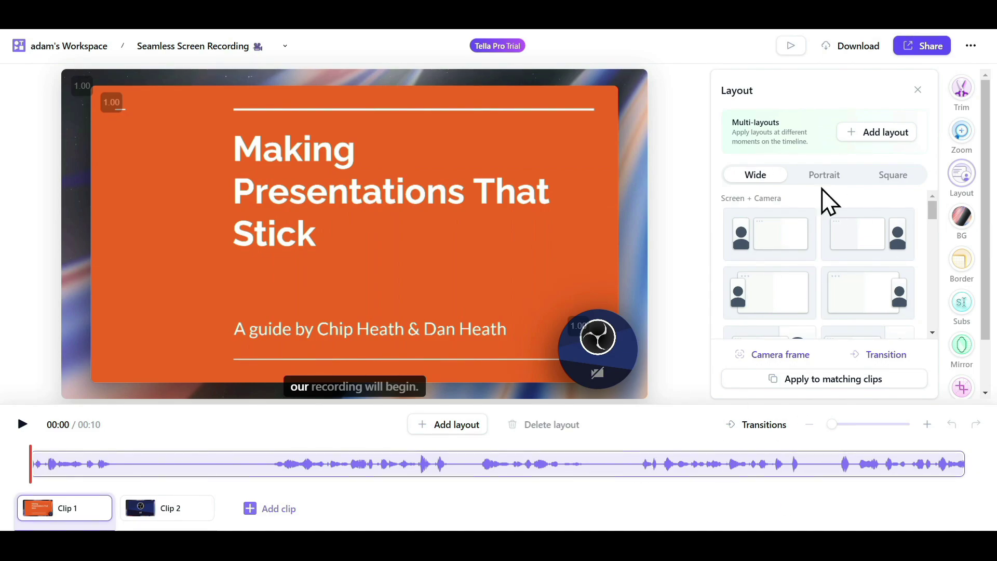
{"action": "left_click", "coordinate": [970, 90]}
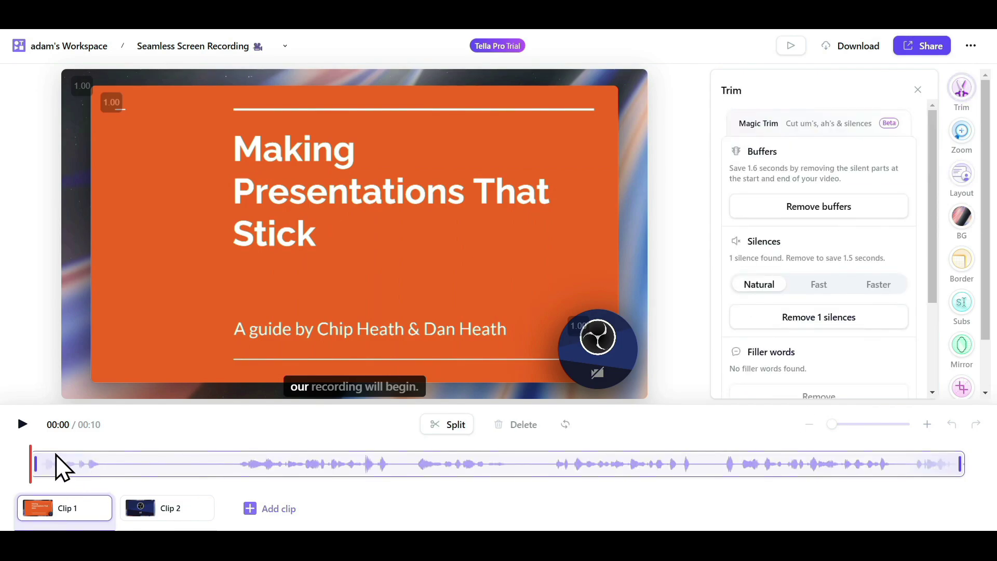
{"action": "left_click_drag", "start_coordinate": [32, 458], "coordinate": [233, 463]}
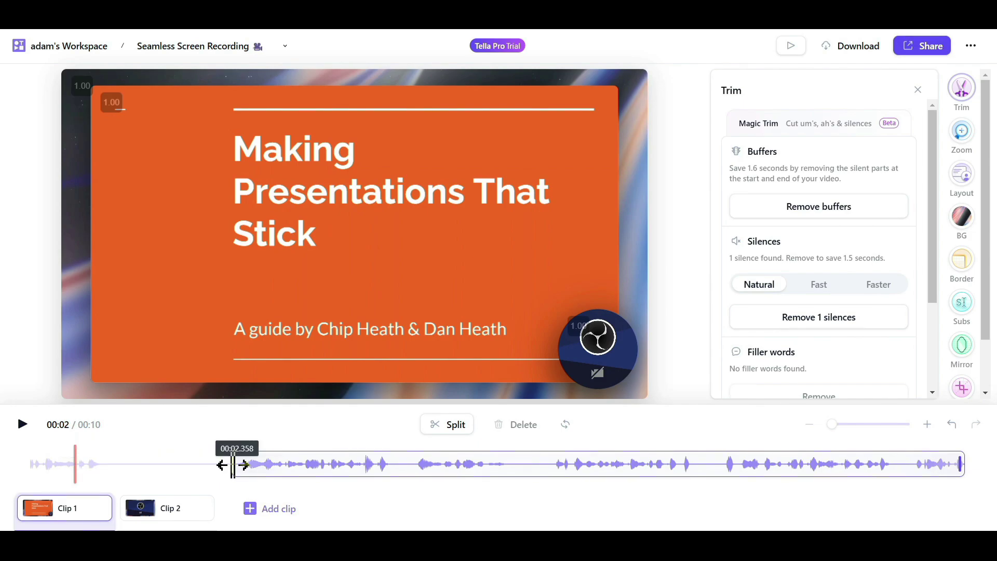
- Split Clip 1 twice near 00:05 and delete the short piece between the cuts
{"action": "left_click", "coordinate": [455, 436]}
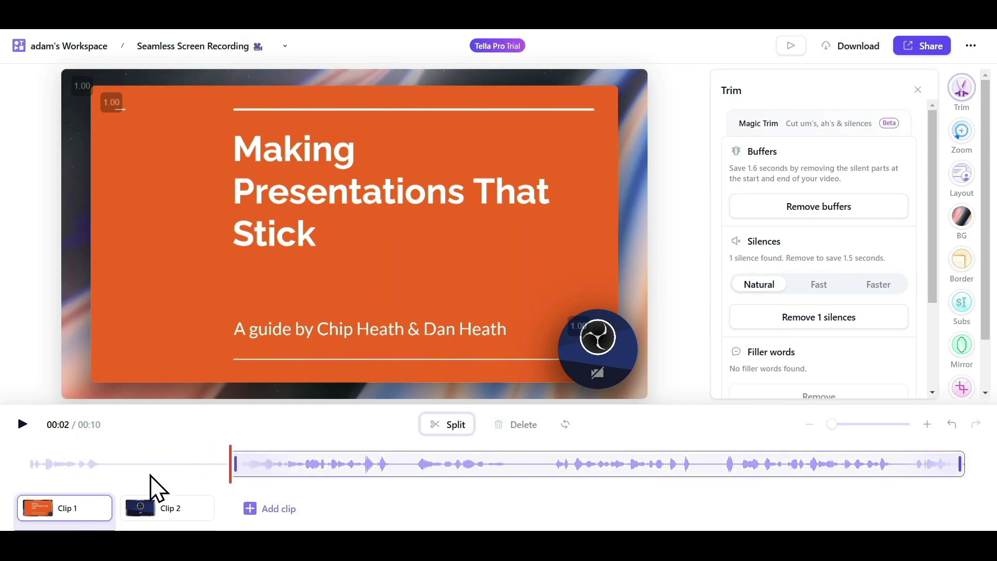
{"action": "left_click", "coordinate": [321, 468]}
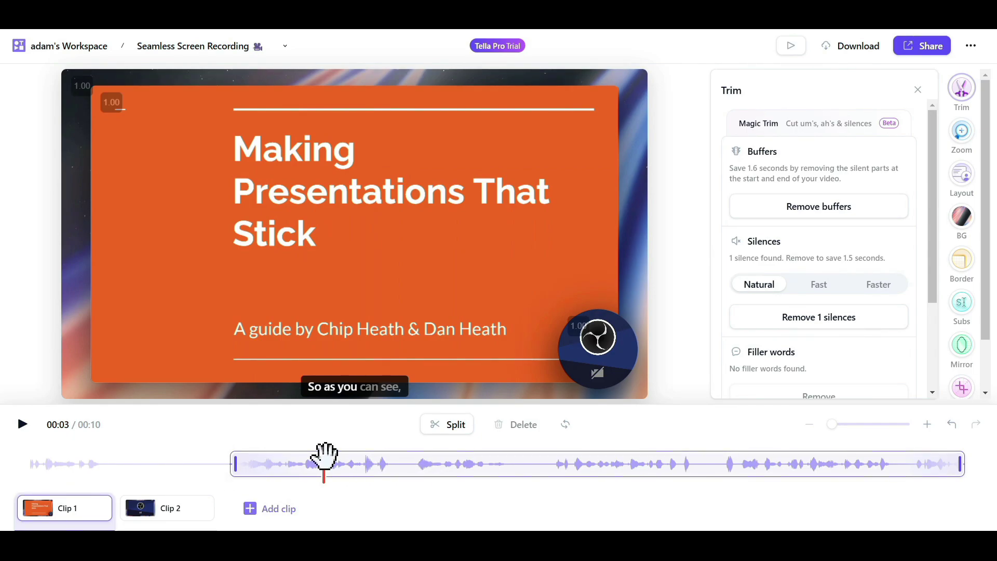
{"action": "left_click", "coordinate": [493, 462]}
{"action": "left_click", "coordinate": [504, 463]}
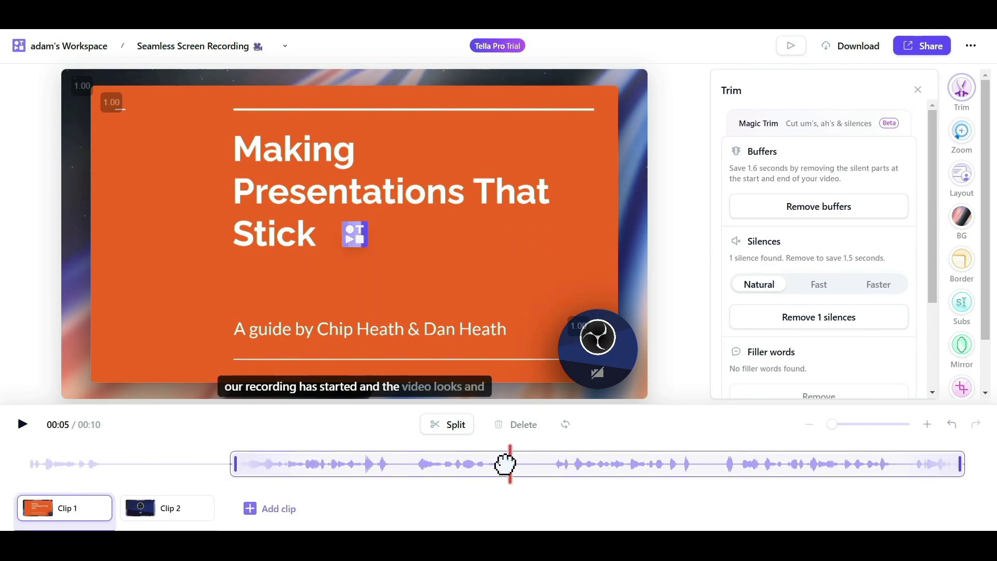
{"action": "left_click", "coordinate": [451, 430]}
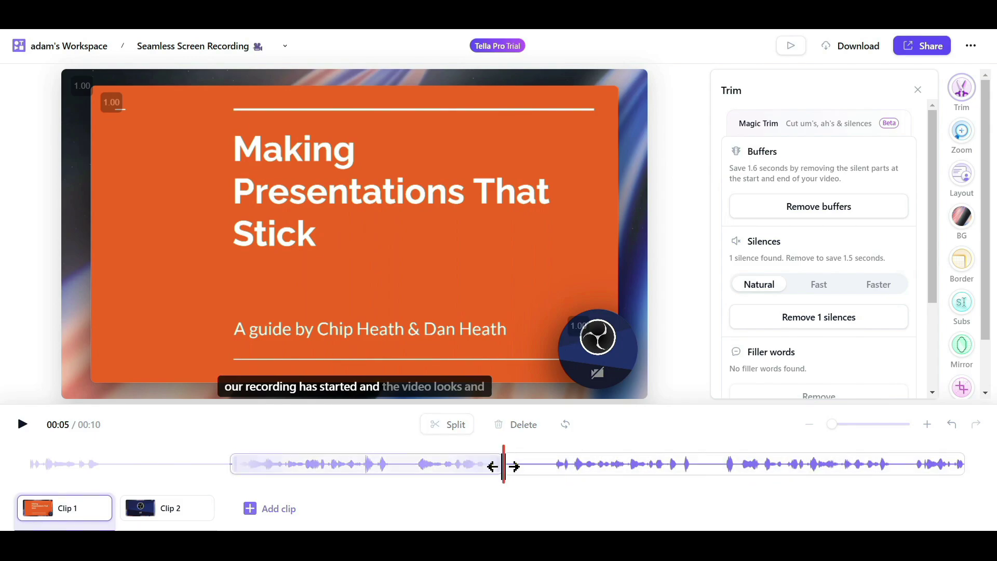
{"action": "left_click", "coordinate": [538, 463]}
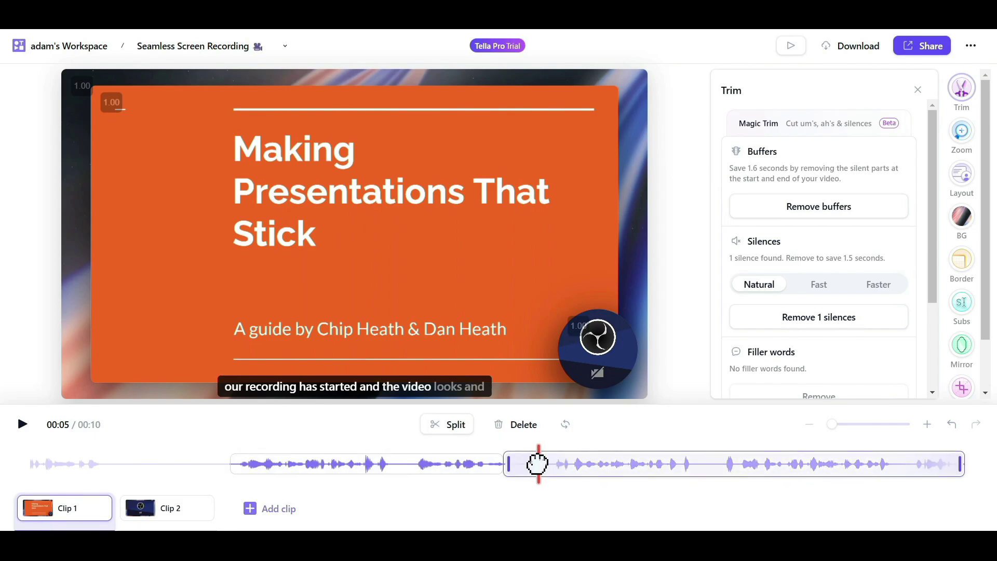
{"action": "left_click", "coordinate": [462, 439]}
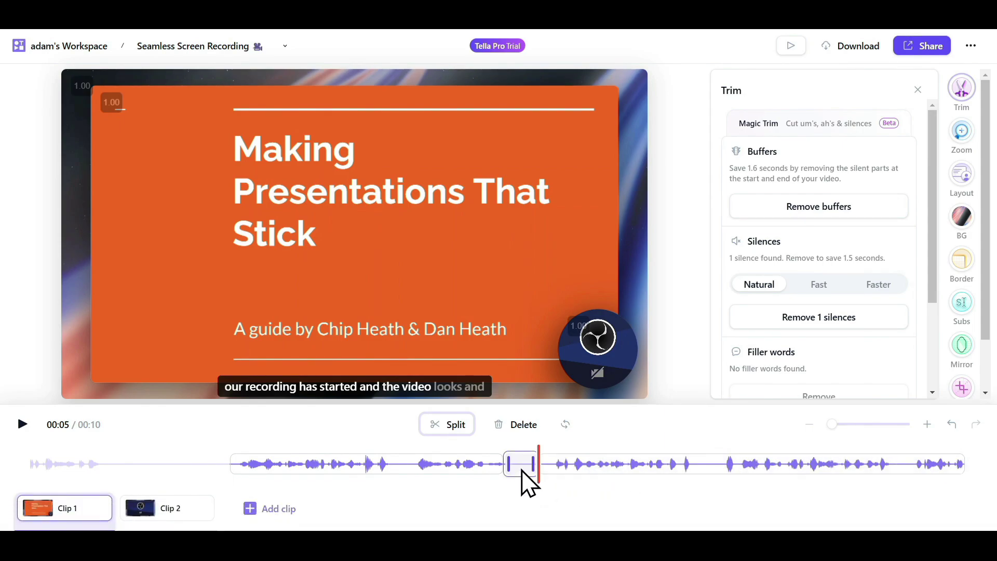
{"action": "left_click", "coordinate": [514, 426]}
{"action": "left_click", "coordinate": [583, 477]}
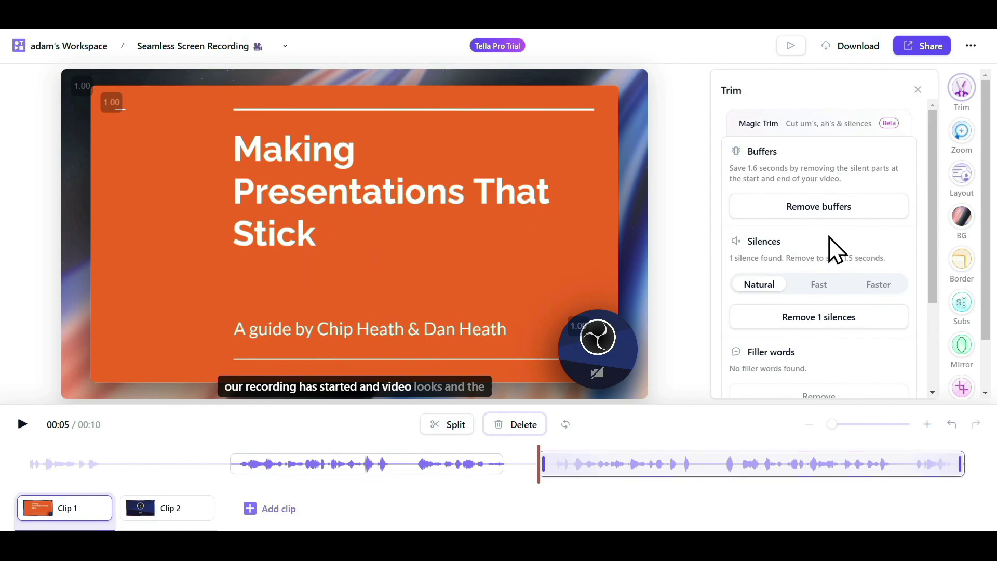
{"action": "scroll", "coordinate": [834, 249], "scroll_direction": "down", "scroll_amount": 3}
{"action": "scroll", "coordinate": [825, 224], "scroll_direction": "up", "scroll_amount": 2}
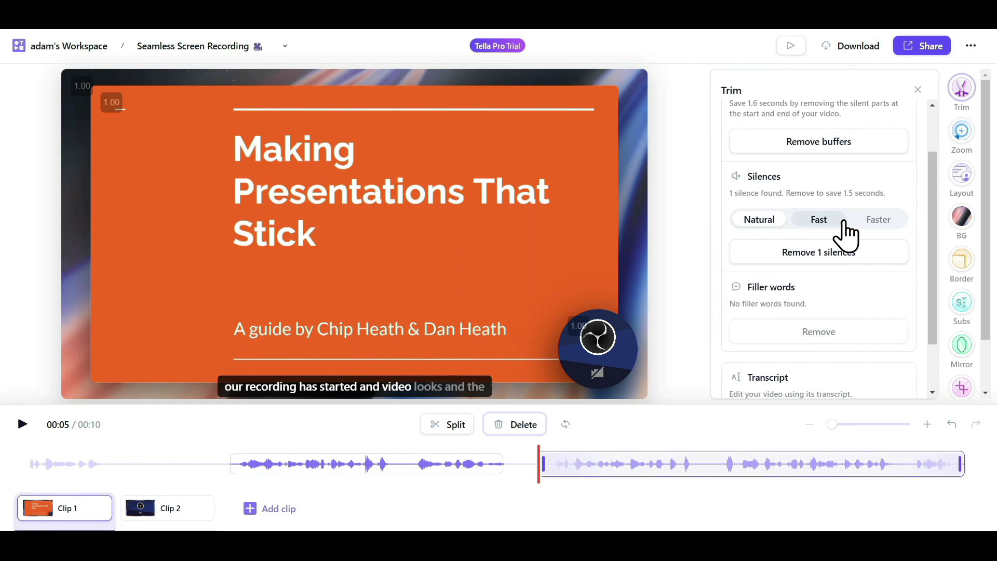
{"action": "scroll", "coordinate": [881, 225], "scroll_direction": "down", "scroll_amount": 2}
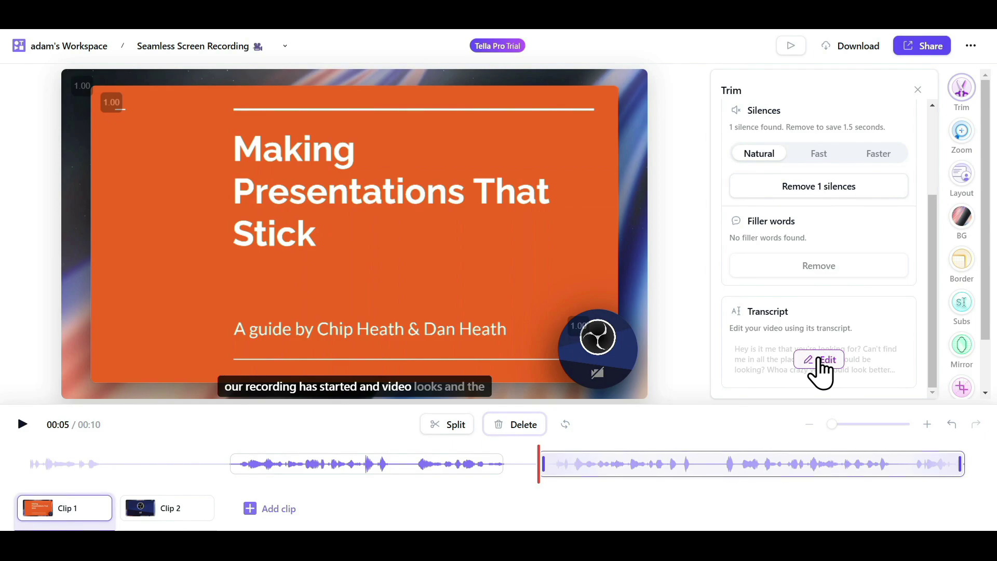
{"action": "scroll", "coordinate": [851, 244], "scroll_direction": "up", "scroll_amount": 4}
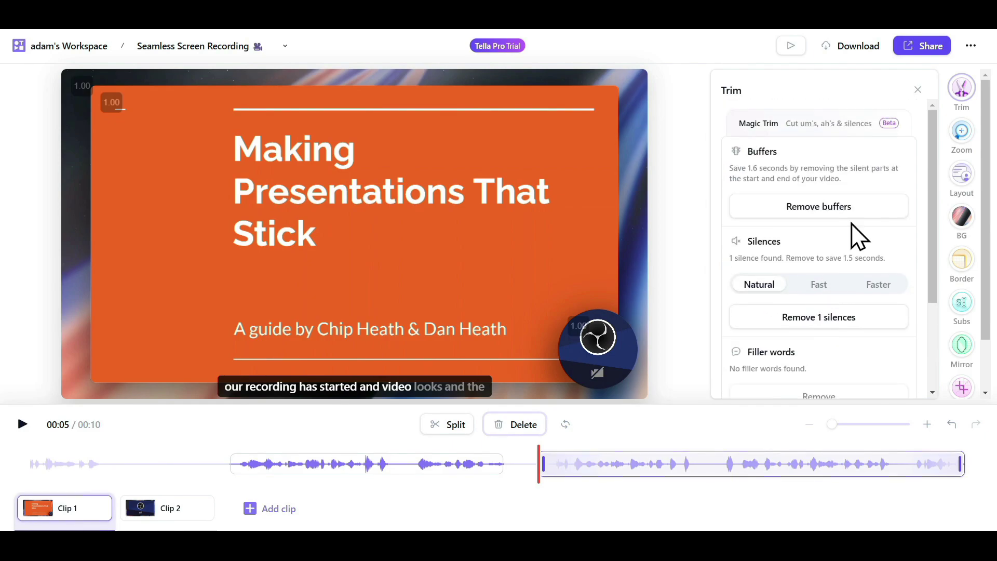
- Add a manual 203% zoom aimed at 'Making', shortened to end around 00:03
{"action": "left_click", "coordinate": [964, 136]}
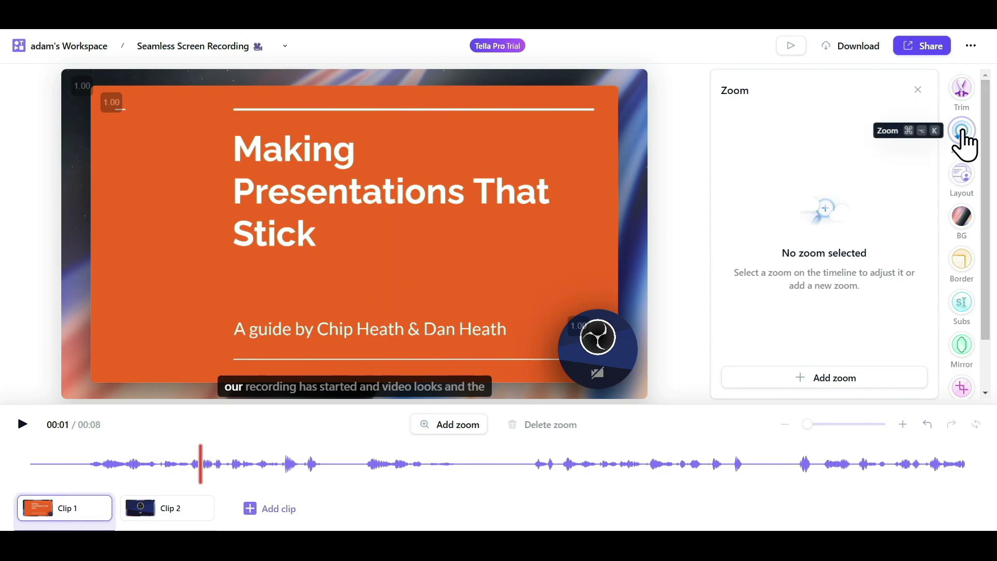
{"action": "left_click", "coordinate": [803, 378]}
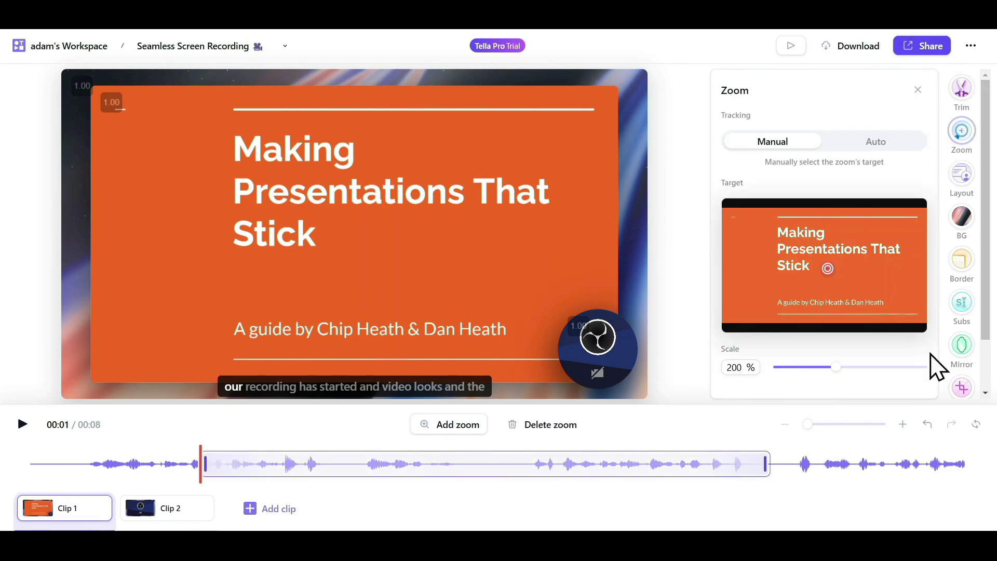
{"action": "left_click", "coordinate": [862, 148]}
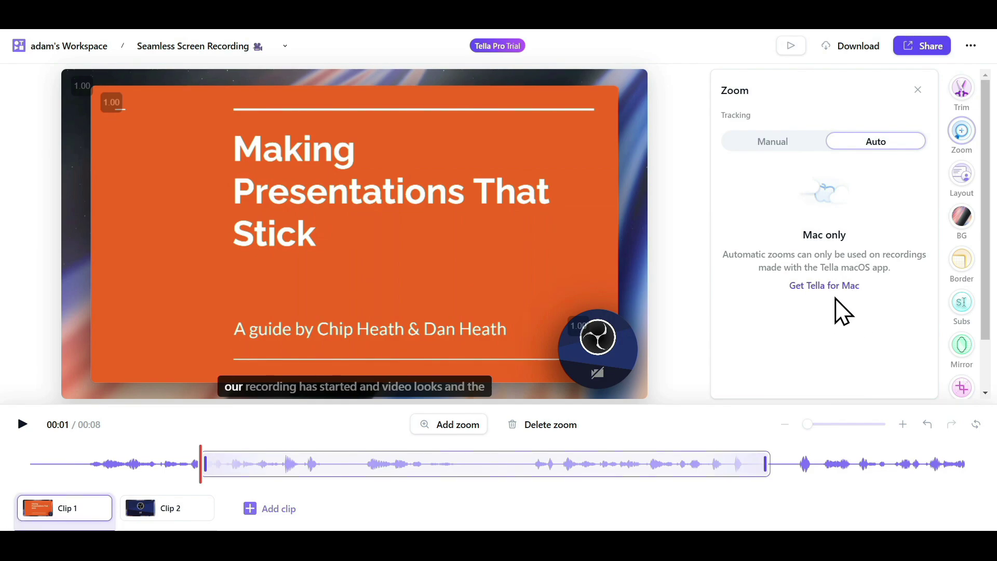
{"action": "left_click", "coordinate": [776, 144]}
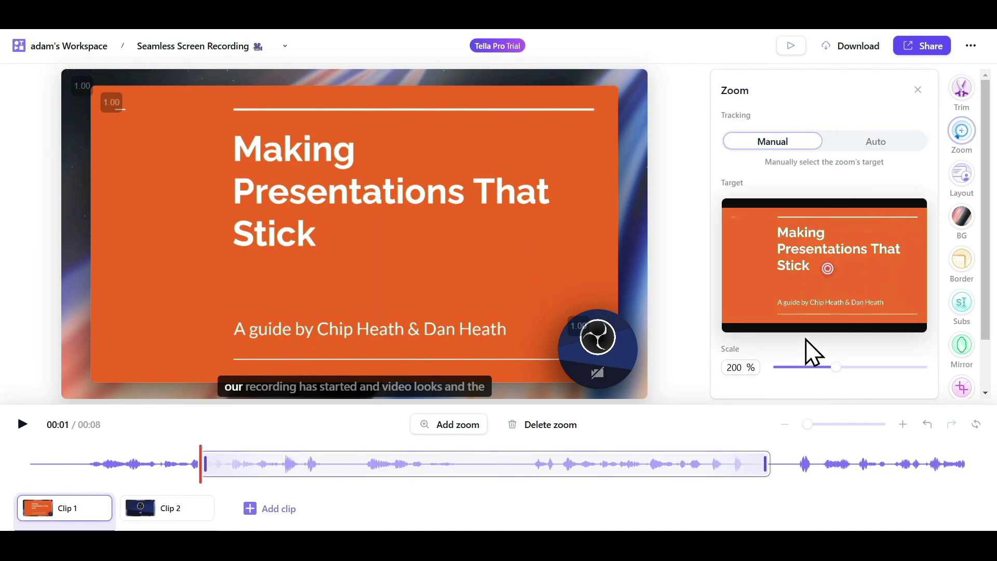
{"action": "mouse_move", "coordinate": [829, 276]}
{"action": "left_mouse_down"}
{"action": "mouse_move", "coordinate": [819, 280]}
{"action": "mouse_move", "coordinate": [836, 271]}
{"action": "mouse_move", "coordinate": [779, 244]}
{"action": "mouse_move", "coordinate": [788, 232]}
{"action": "left_mouse_up"}
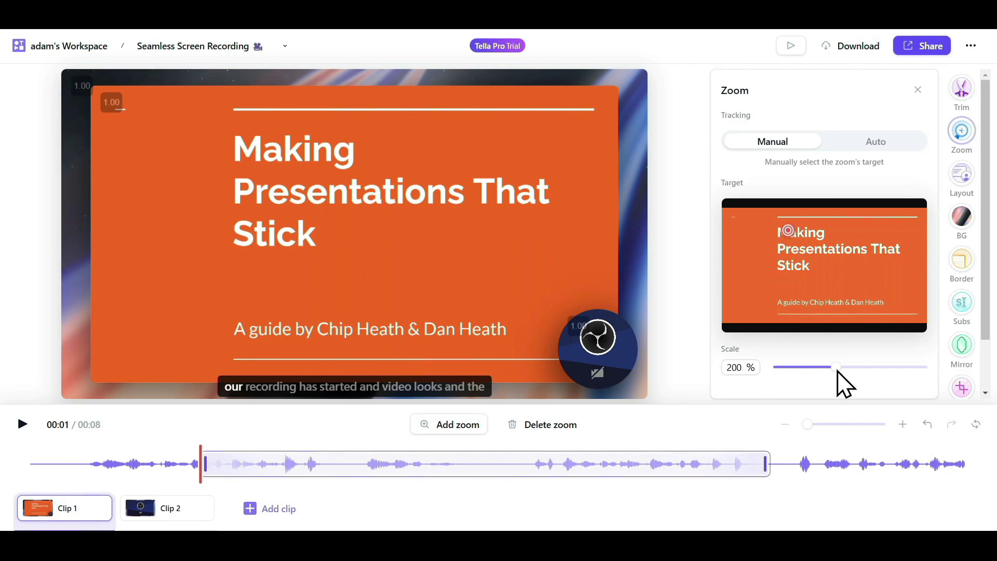
{"action": "mouse_move", "coordinate": [835, 366]}
{"action": "left_mouse_down"}
{"action": "mouse_move", "coordinate": [873, 371]}
{"action": "mouse_move", "coordinate": [837, 375]}
{"action": "left_mouse_up"}
{"action": "left_click_drag", "start_coordinate": [199, 467], "coordinate": [462, 458]}
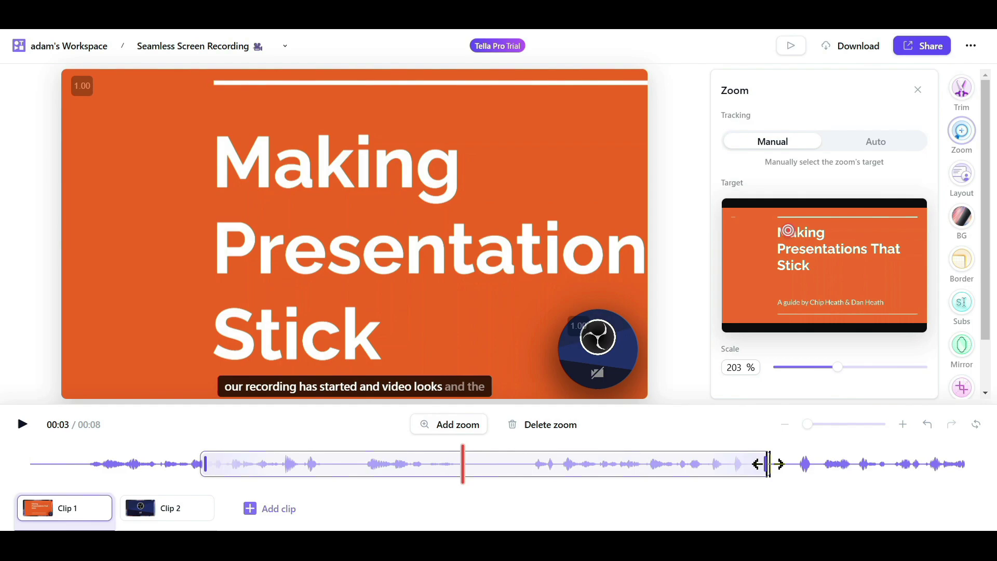
{"action": "left_click_drag", "start_coordinate": [768, 463], "coordinate": [196, 463]}
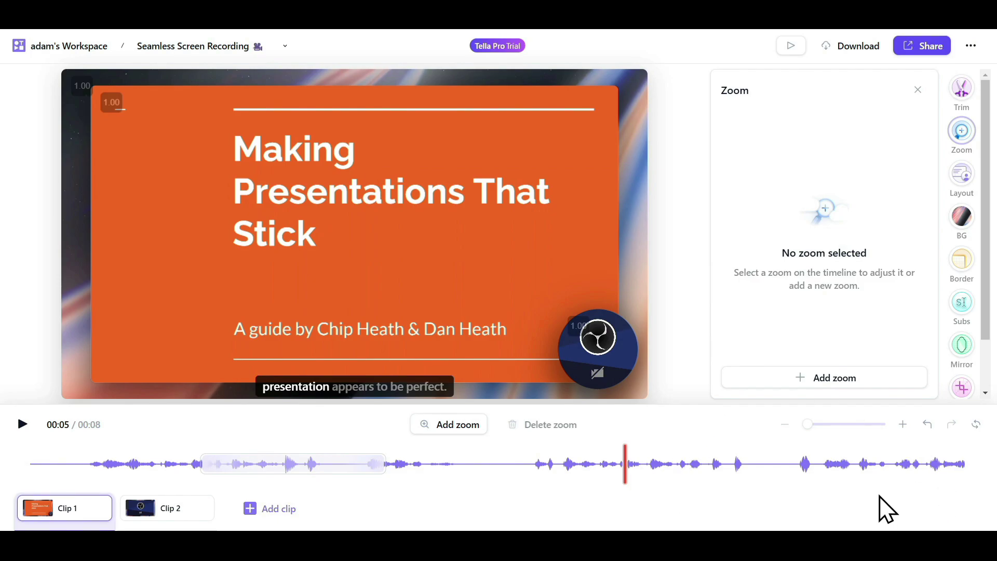
- Try the wide layouts: camera left, right, lower corners, side by side, and top corners
{"action": "left_click", "coordinate": [961, 176]}
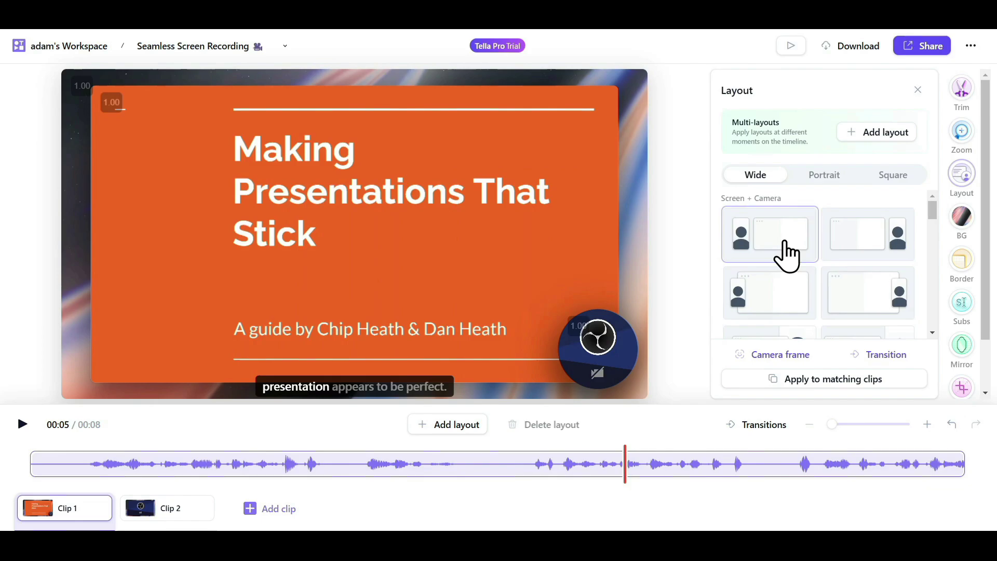
{"action": "left_click", "coordinate": [786, 253]}
{"action": "left_click", "coordinate": [881, 251]}
{"action": "scroll", "coordinate": [831, 255], "scroll_direction": "down", "scroll_amount": 1}
{"action": "left_click", "coordinate": [774, 249]}
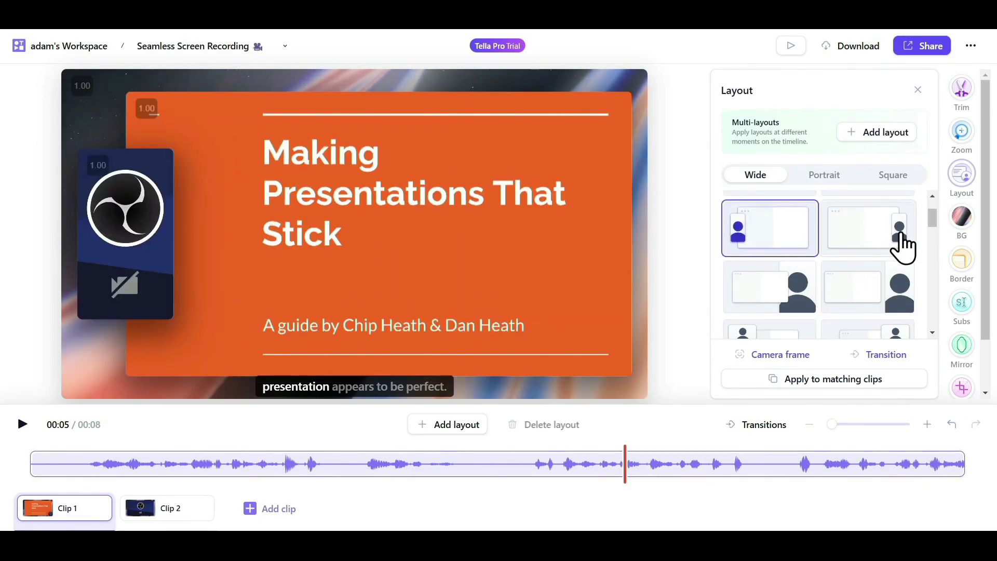
{"action": "left_click", "coordinate": [901, 245]}
{"action": "scroll", "coordinate": [787, 262], "scroll_direction": "down", "scroll_amount": 1}
{"action": "left_click", "coordinate": [786, 248]}
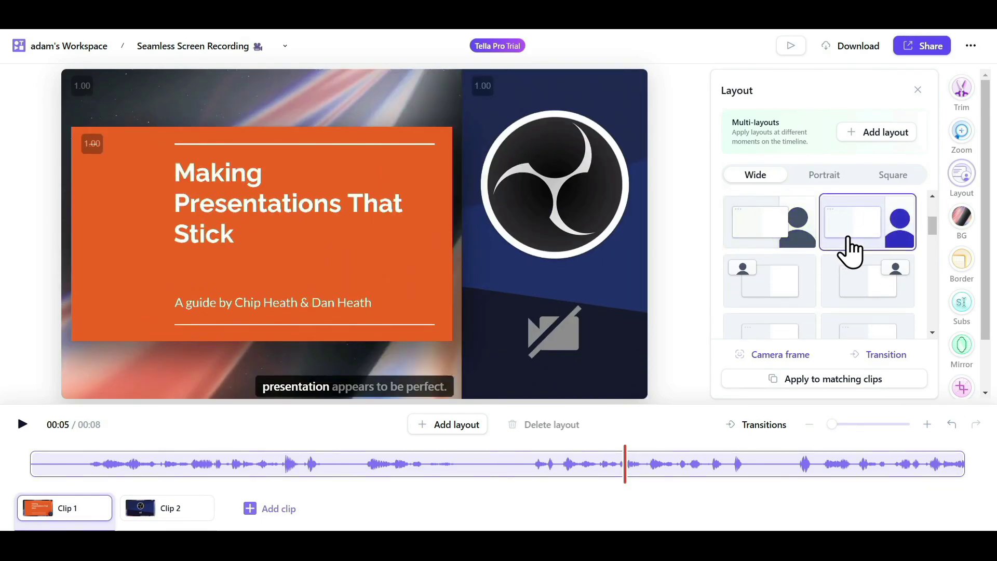
{"action": "left_click", "coordinate": [768, 280]}
{"action": "left_click", "coordinate": [848, 294]}
{"action": "scroll", "coordinate": [847, 294], "scroll_direction": "down", "scroll_amount": 2}
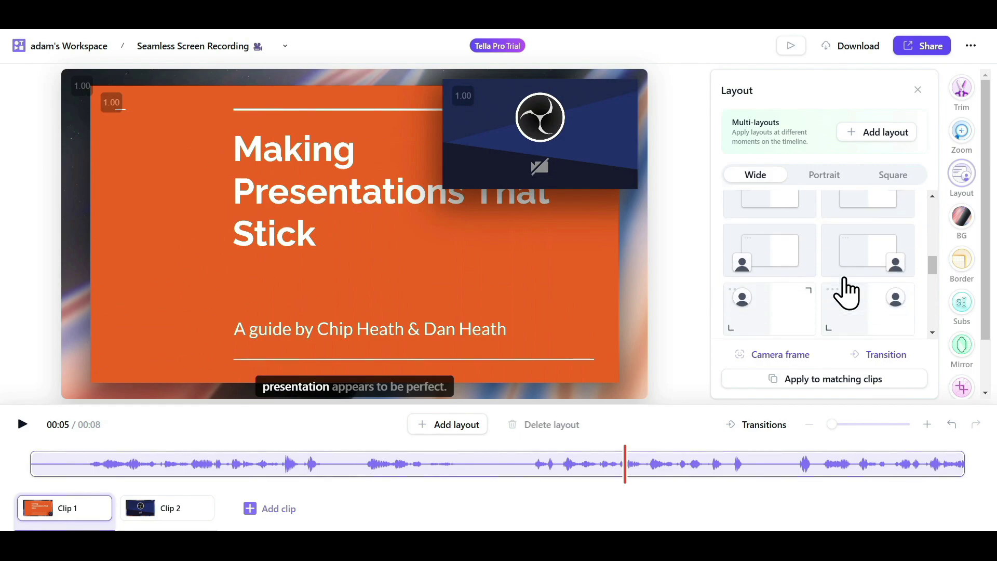
- Preview portrait and square layouts, including circular and full-square camera-only options, then return to wide
{"action": "left_click", "coordinate": [813, 178]}
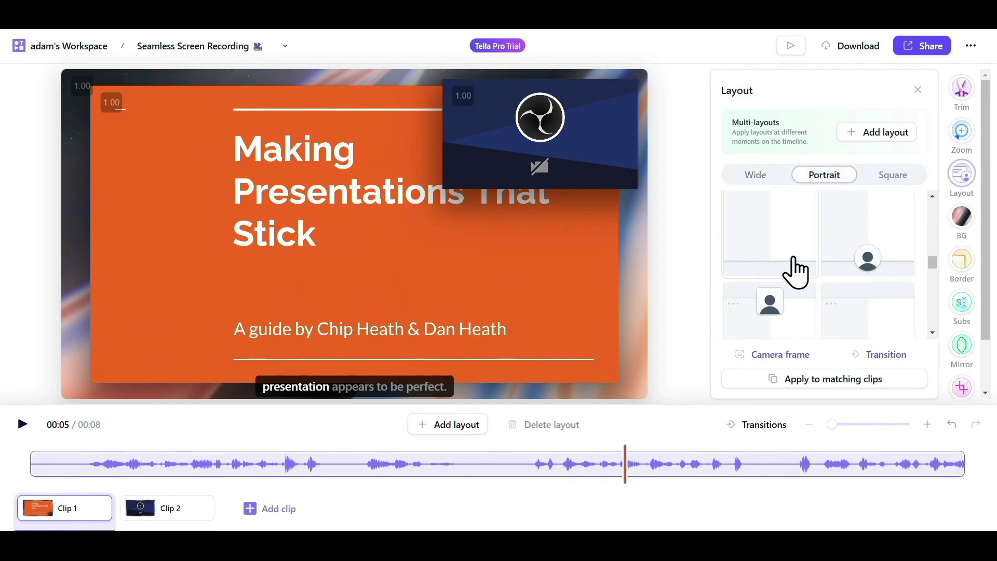
{"action": "left_click", "coordinate": [852, 245]}
{"action": "scroll", "coordinate": [854, 257], "scroll_direction": "down", "scroll_amount": 1}
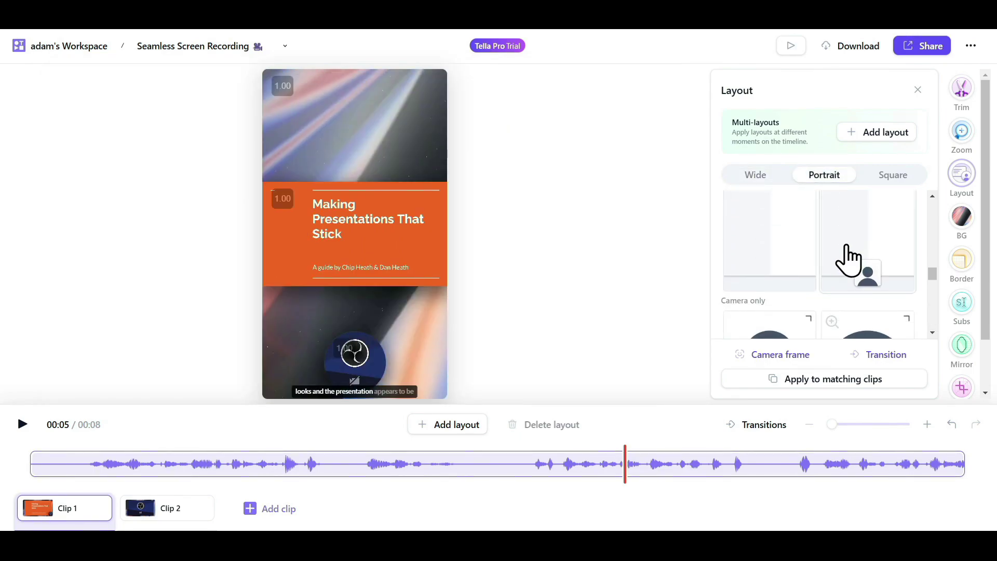
{"action": "left_click", "coordinate": [893, 175]}
{"action": "left_click", "coordinate": [768, 298]}
{"action": "scroll", "coordinate": [815, 294], "scroll_direction": "up", "scroll_amount": 3}
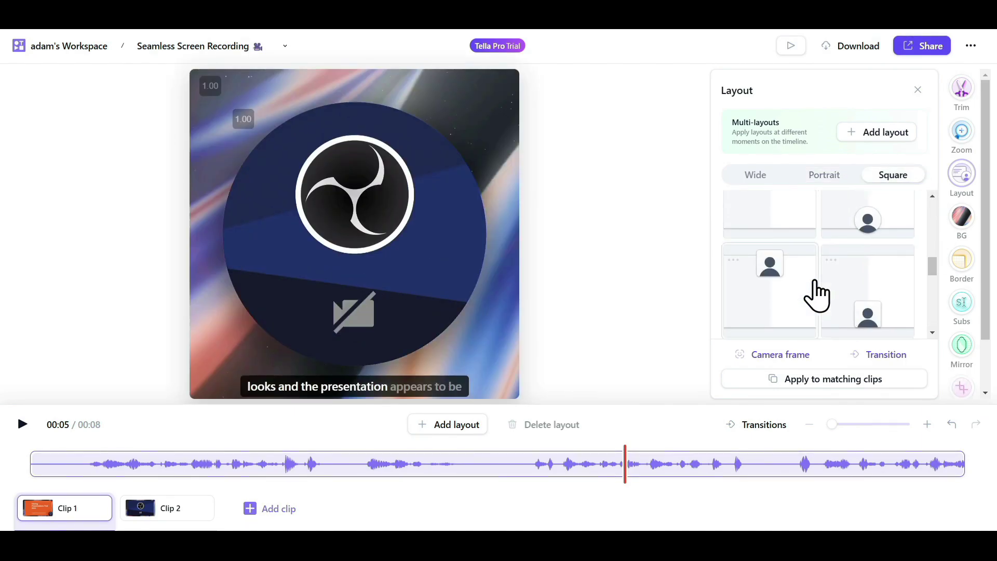
{"action": "left_click", "coordinate": [796, 296]}
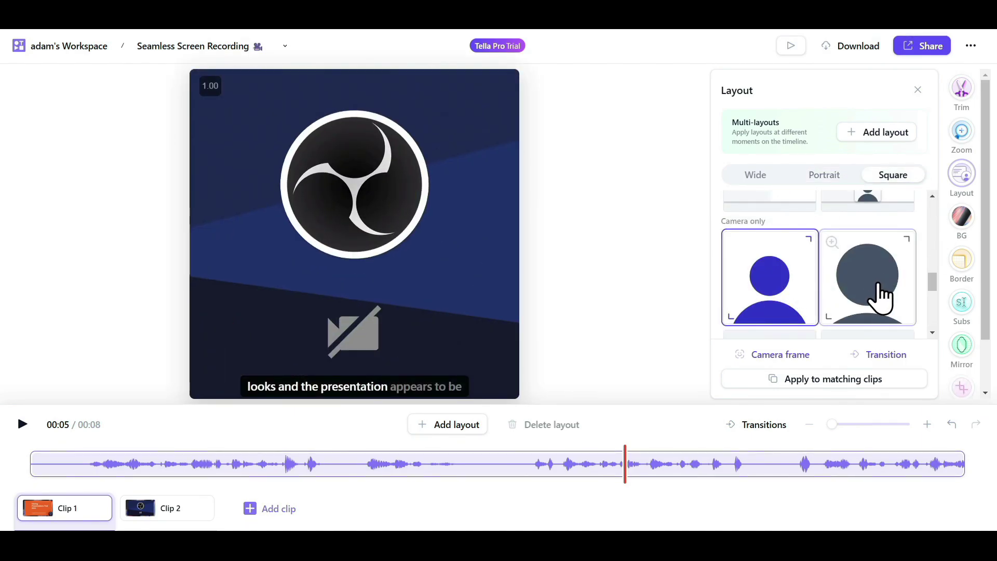
{"action": "left_click", "coordinate": [879, 288]}
{"action": "left_click", "coordinate": [744, 179]}
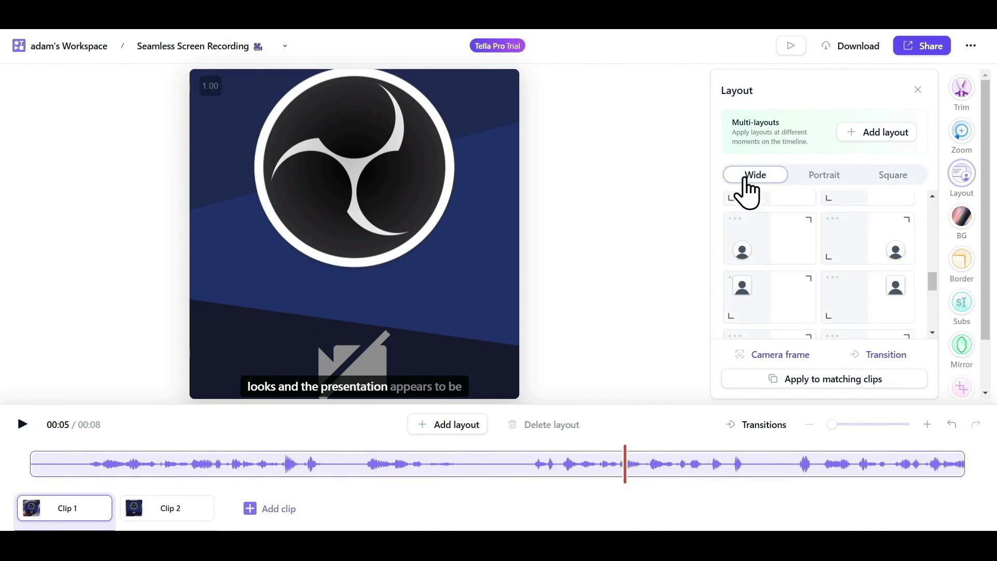
- Recentre the camera framing, then choose the wide layout with the camera left of the slide
{"action": "left_click", "coordinate": [787, 358]}
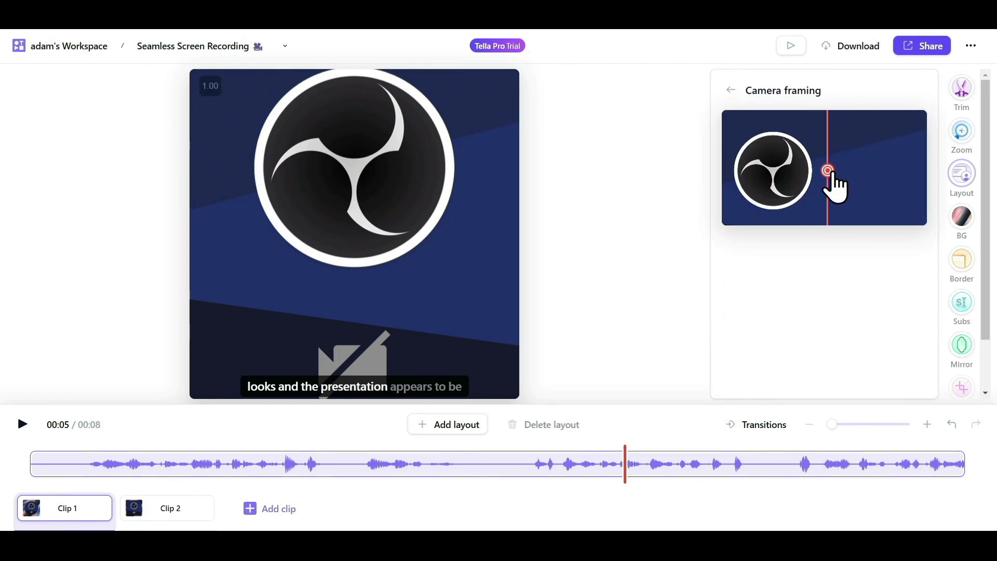
{"action": "mouse_move", "coordinate": [834, 176]}
{"action": "left_mouse_down"}
{"action": "mouse_move", "coordinate": [780, 172]}
{"action": "mouse_move", "coordinate": [863, 188]}
{"action": "mouse_move", "coordinate": [830, 179]}
{"action": "mouse_move", "coordinate": [837, 186]}
{"action": "mouse_move", "coordinate": [824, 191]}
{"action": "mouse_move", "coordinate": [854, 195]}
{"action": "mouse_move", "coordinate": [809, 188]}
{"action": "left_mouse_up"}
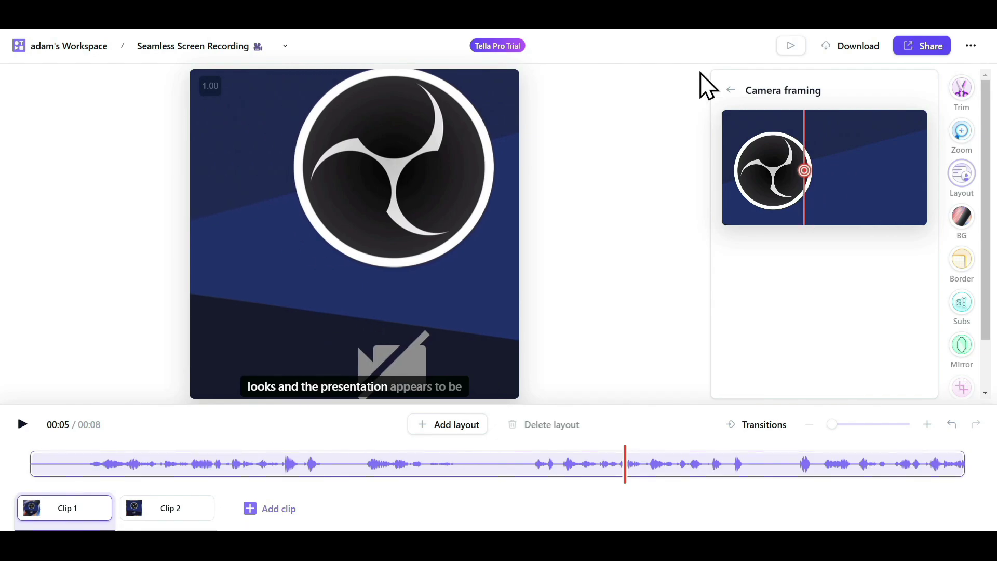
{"action": "left_click", "coordinate": [731, 92]}
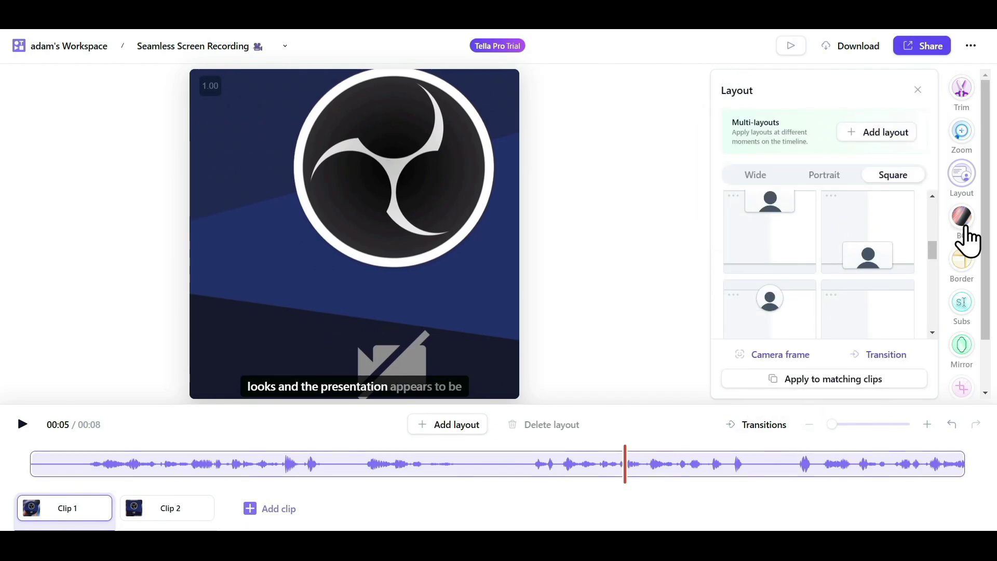
{"action": "left_click", "coordinate": [775, 176]}
{"action": "left_click", "coordinate": [748, 249]}
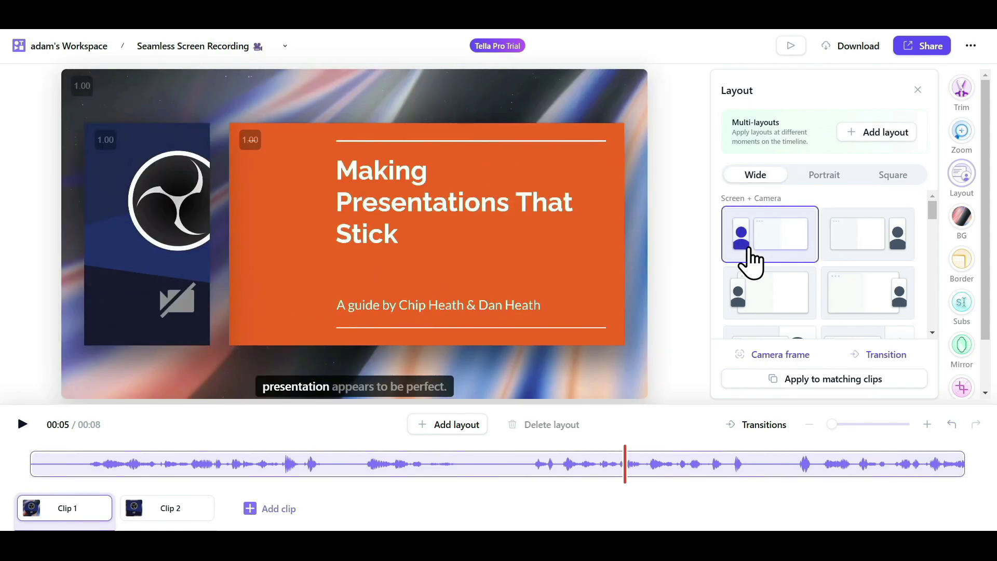
- Set the video background to the dark starry-sky animated option
{"action": "left_click", "coordinate": [966, 222]}
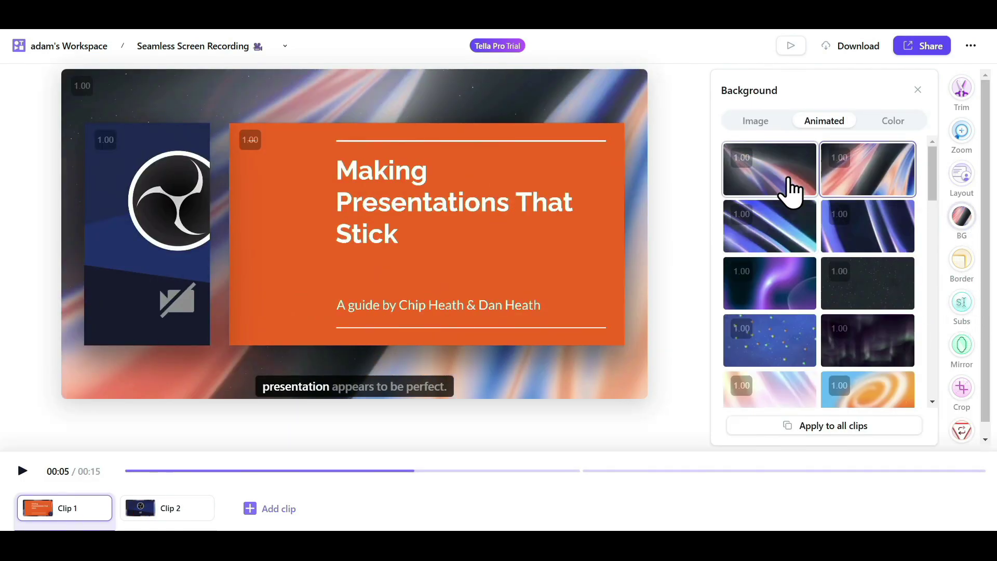
{"action": "left_click", "coordinate": [783, 223]}
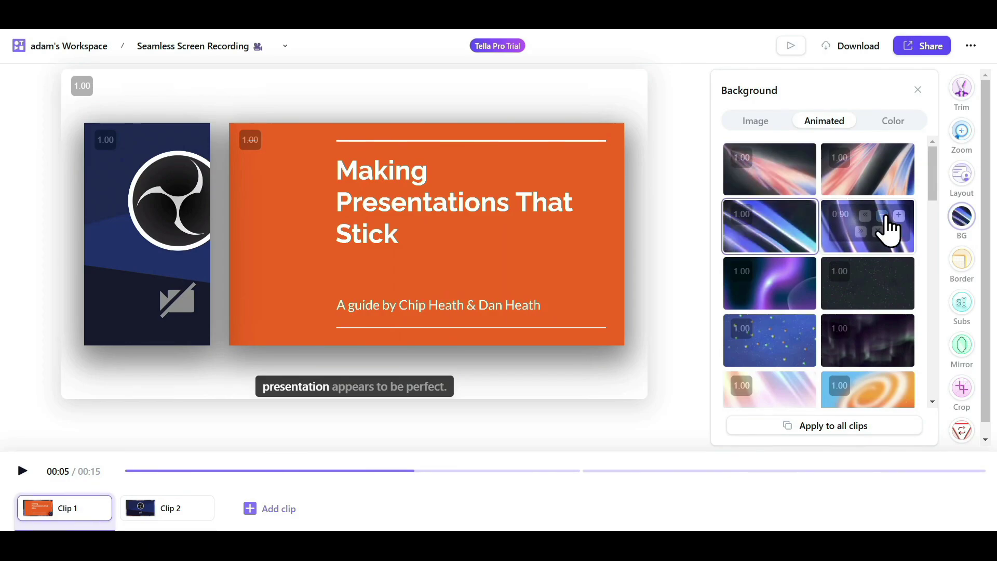
{"action": "left_click", "coordinate": [883, 281]}
- Browse the Image, Animated and Color background tabs, trying a green solid colour
{"action": "left_click", "coordinate": [761, 124]}
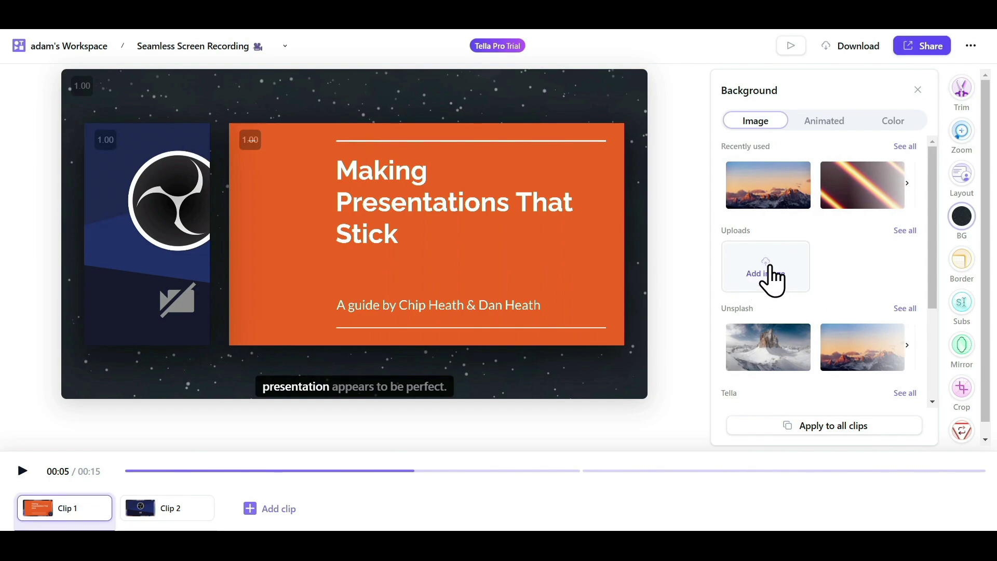
{"action": "scroll", "coordinate": [769, 276], "scroll_direction": "down", "scroll_amount": 1}
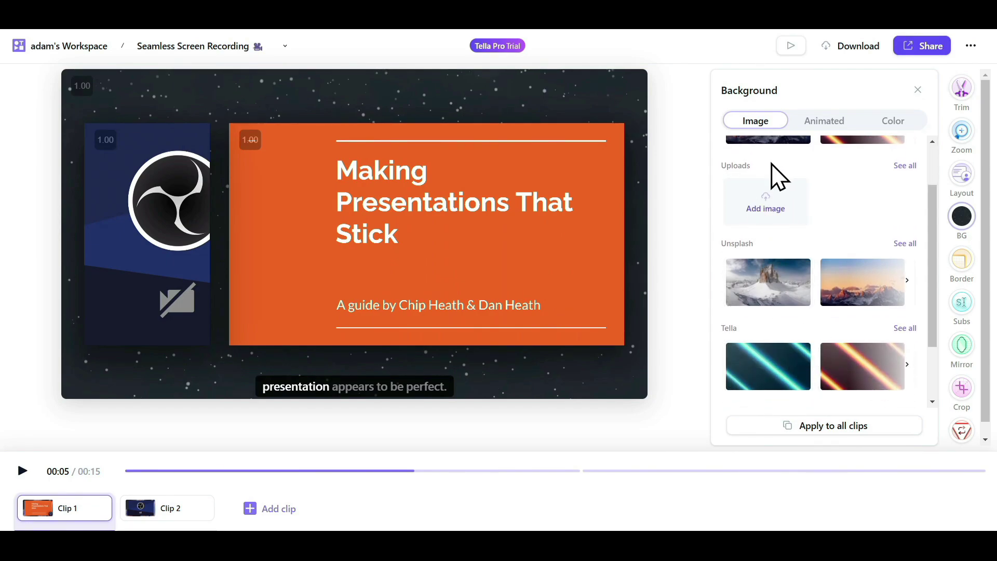
{"action": "scroll", "coordinate": [810, 158], "scroll_direction": "up", "scroll_amount": 1}
{"action": "left_click", "coordinate": [820, 123]}
{"action": "left_click", "coordinate": [883, 123]}
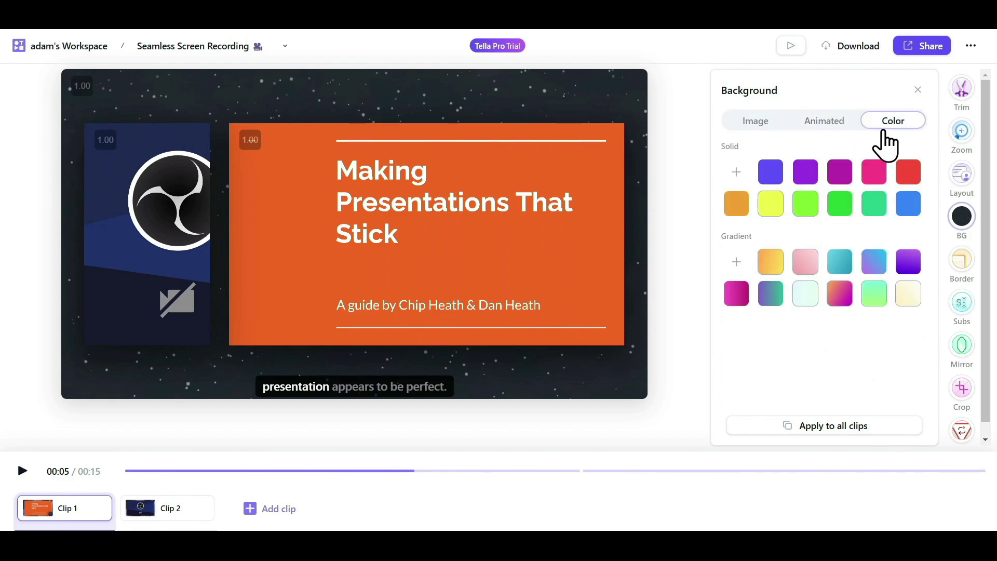
{"action": "left_click", "coordinate": [874, 204]}
- Give the slide and camera panels square corners and a dark offset shadow border style
{"action": "left_click", "coordinate": [958, 261]}
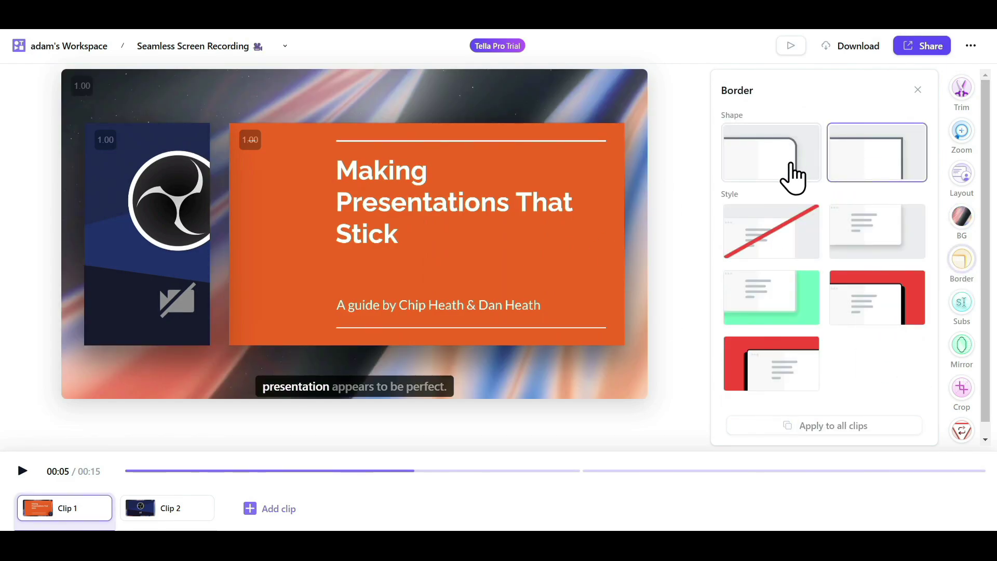
{"action": "left_click", "coordinate": [793, 179]}
{"action": "left_click", "coordinate": [838, 162]}
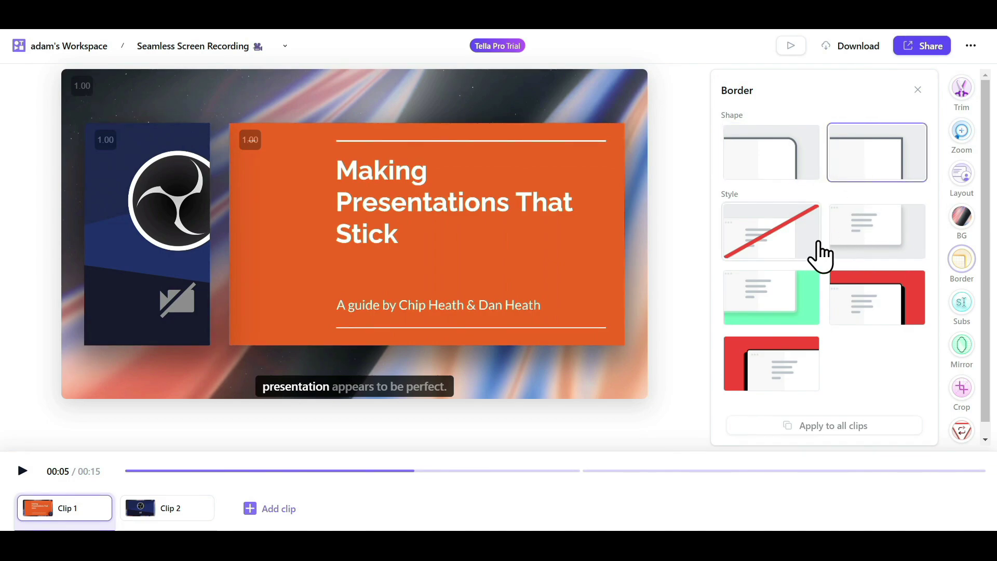
{"action": "left_click", "coordinate": [858, 235]}
{"action": "left_click", "coordinate": [774, 305]}
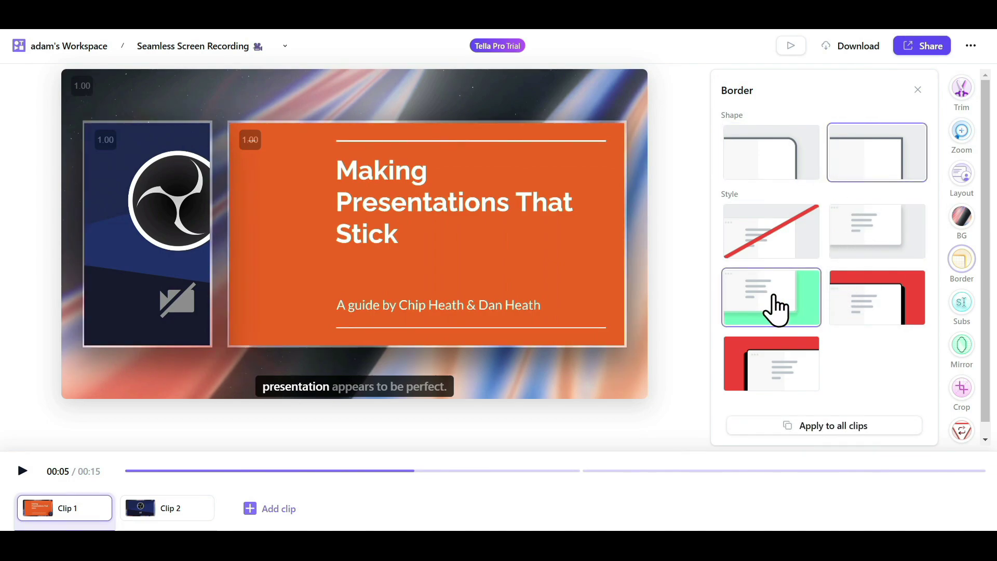
{"action": "left_click", "coordinate": [847, 307]}
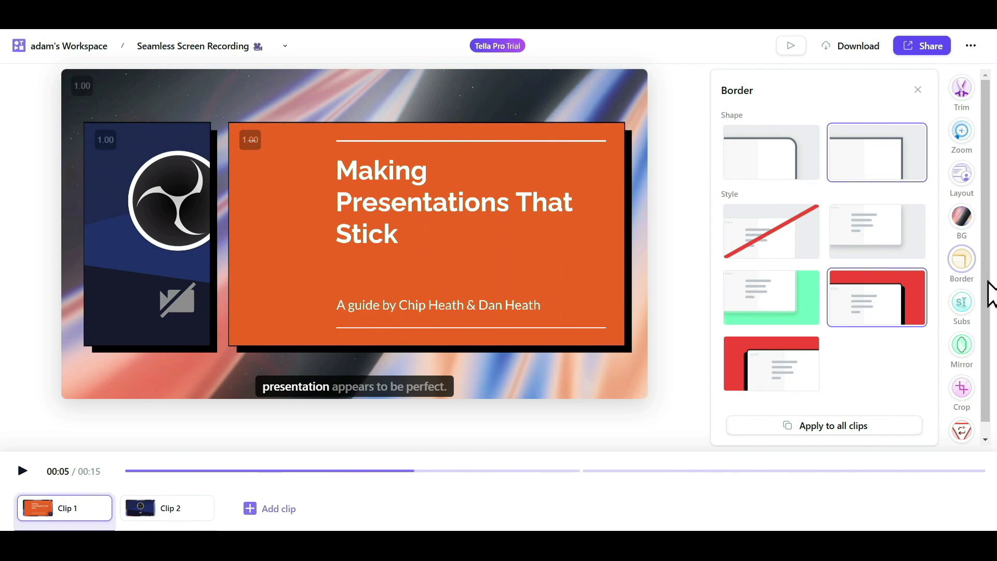
- Pick the Backdrop subtitle style and open its settings
{"action": "left_click", "coordinate": [961, 306]}
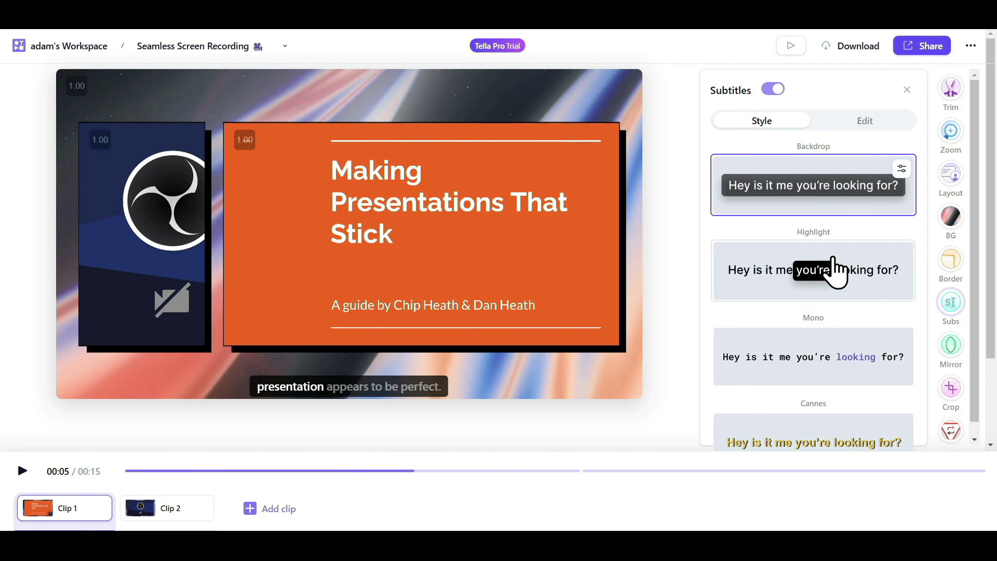
{"action": "scroll", "coordinate": [834, 284], "scroll_direction": "down", "scroll_amount": 1}
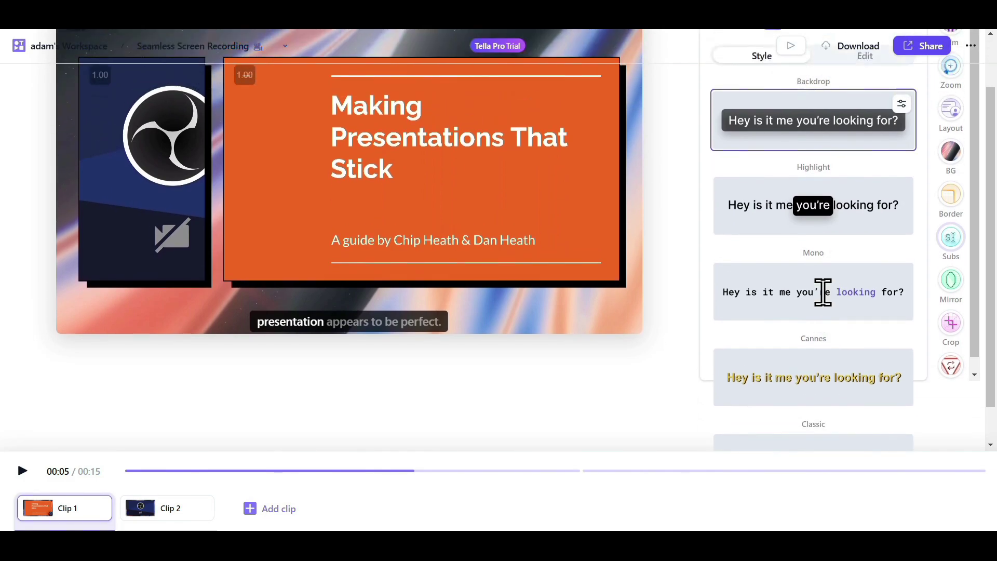
{"action": "scroll", "coordinate": [883, 187], "scroll_direction": "up", "scroll_amount": 1}
{"action": "left_click", "coordinate": [901, 168]}
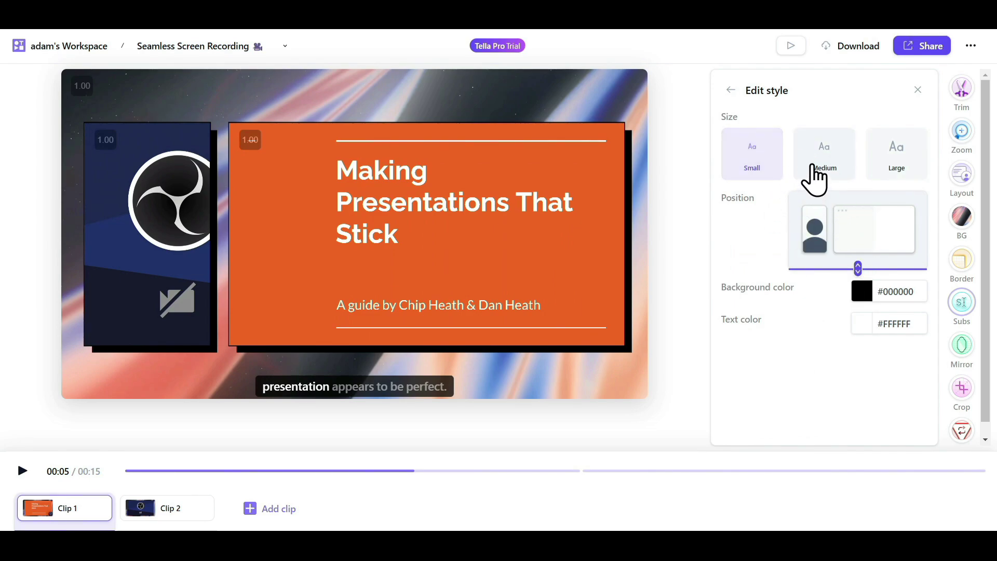
- Set subtitles to Large, raise their position slightly, and keep the black backdrop
{"action": "left_click", "coordinate": [812, 167]}
{"action": "left_click", "coordinate": [883, 166]}
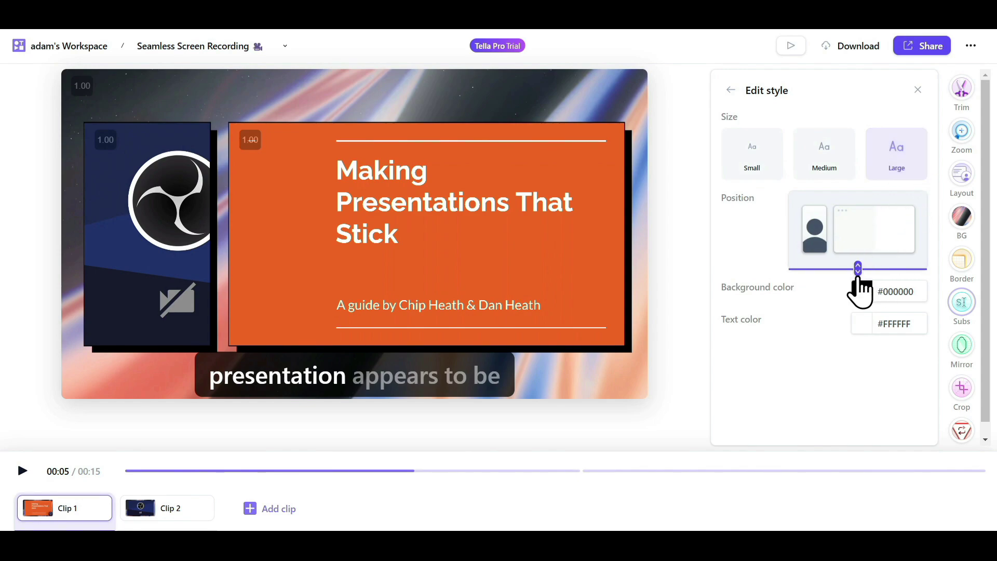
{"action": "left_click_drag", "start_coordinate": [857, 277], "coordinate": [887, 259]}
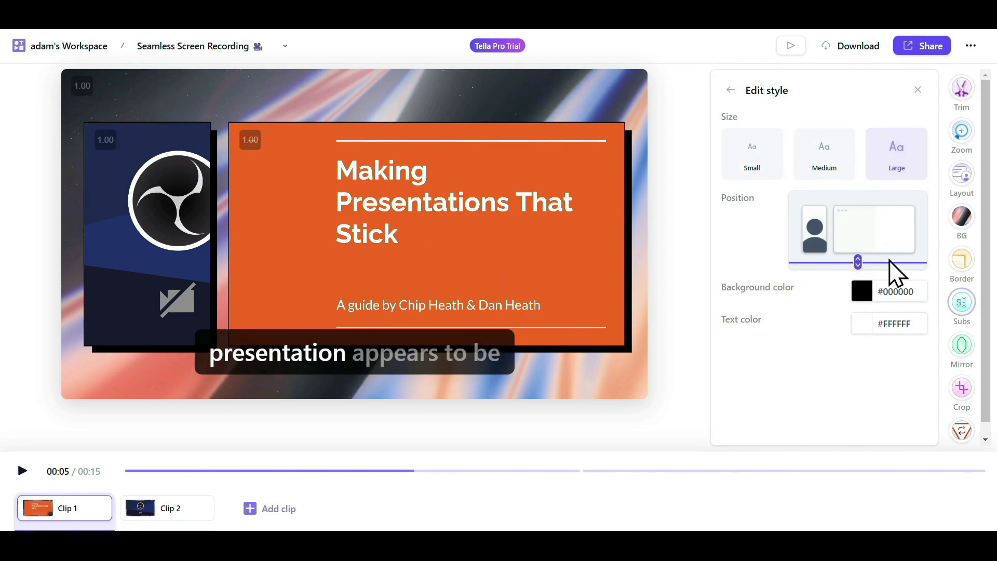
{"action": "left_click", "coordinate": [866, 301]}
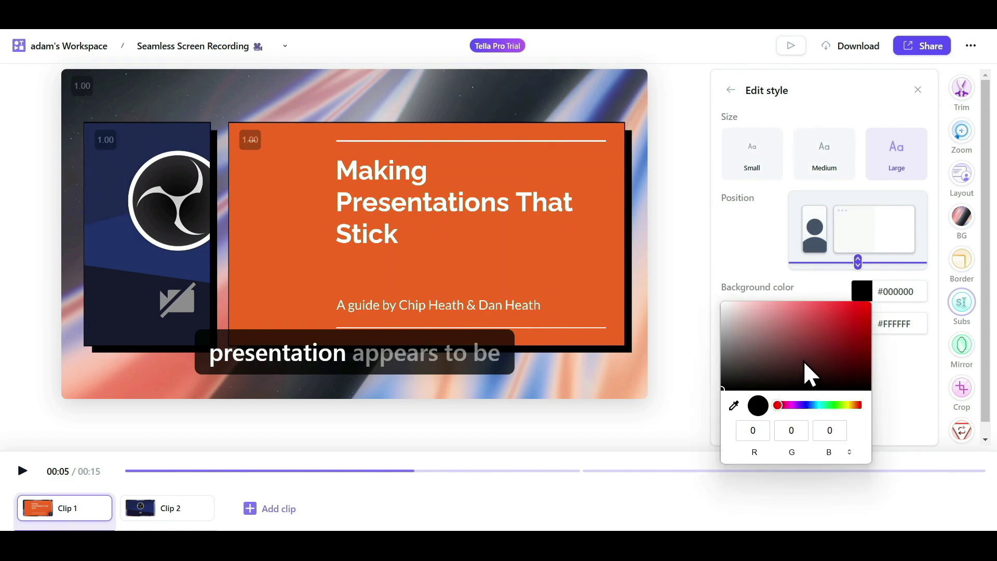
{"action": "left_click", "coordinate": [748, 264]}
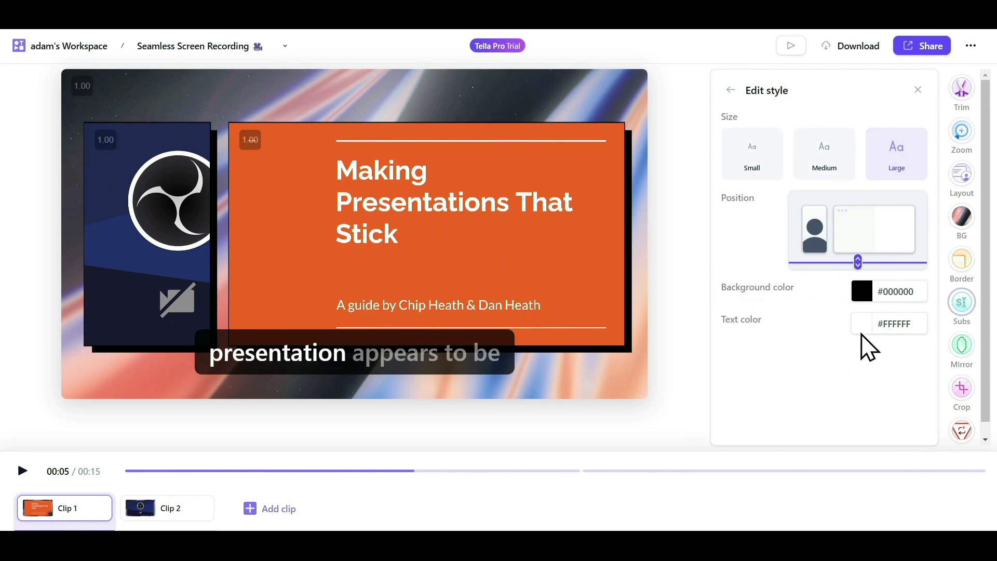
- Toggle camera mirroring on and off several times, leaving the camera unmirrored
{"action": "left_click", "coordinate": [731, 90]}
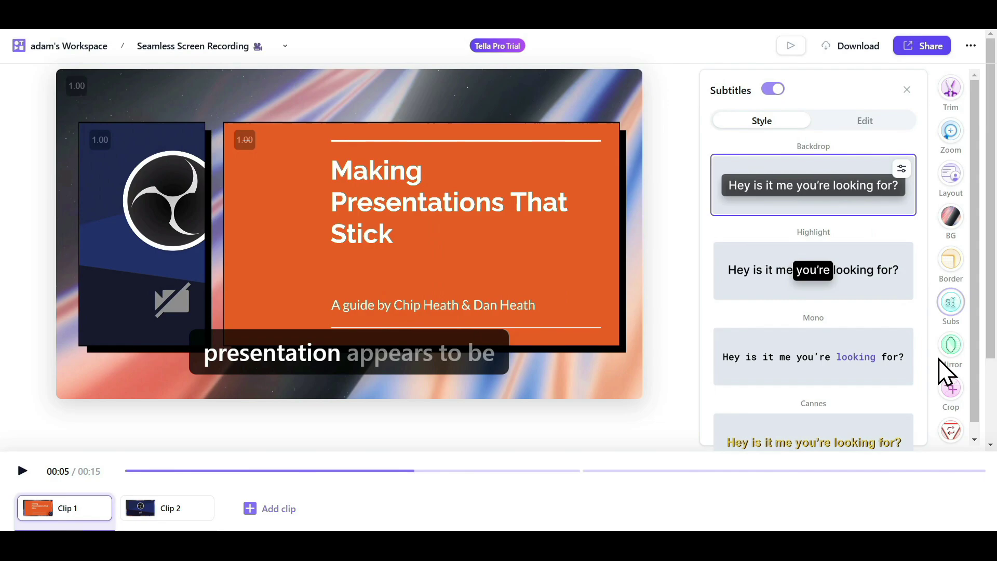
{"action": "left_click", "coordinate": [950, 350]}
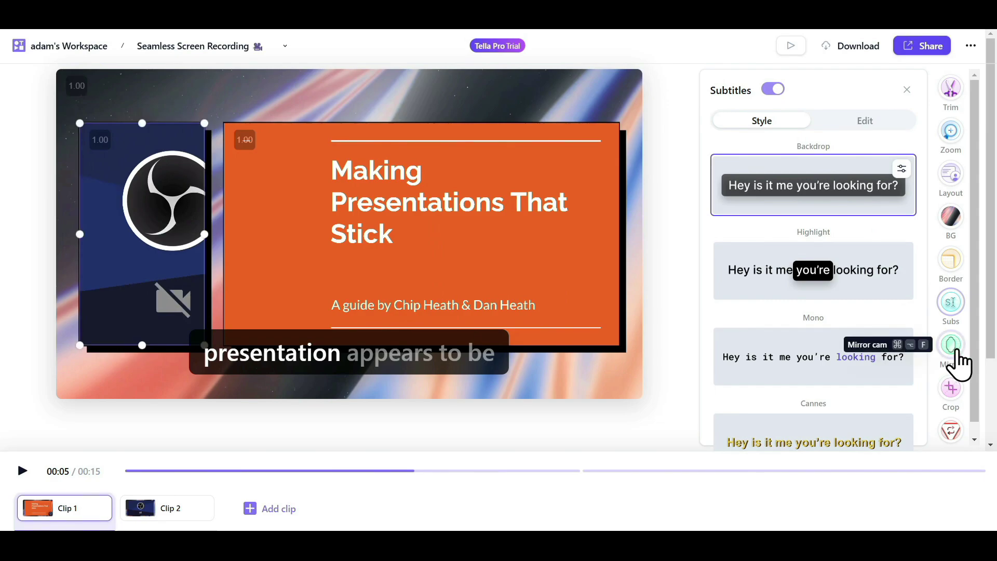
{"action": "left_click", "coordinate": [955, 368]}
{"action": "left_click", "coordinate": [955, 369]}
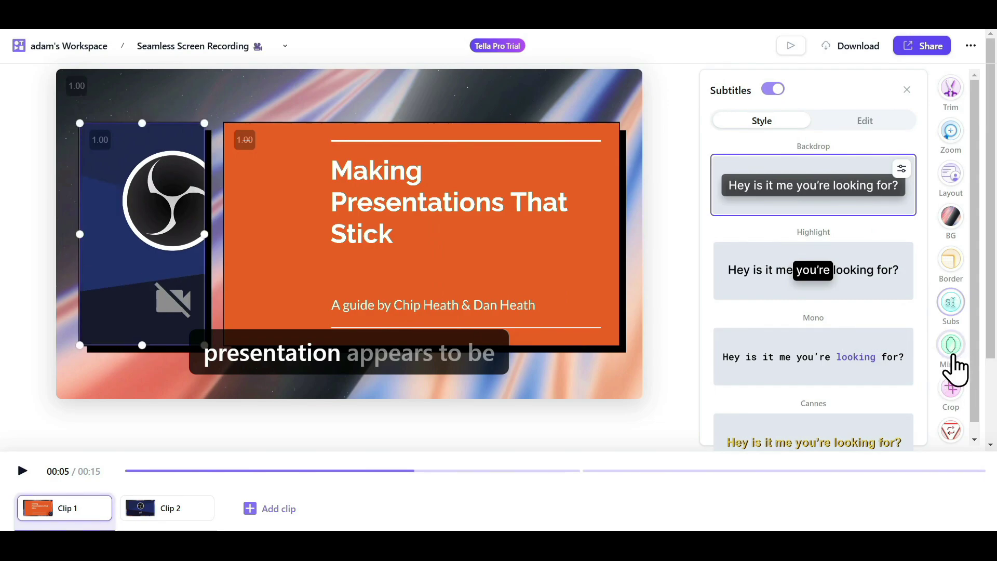
{"action": "left_click", "coordinate": [956, 369]}
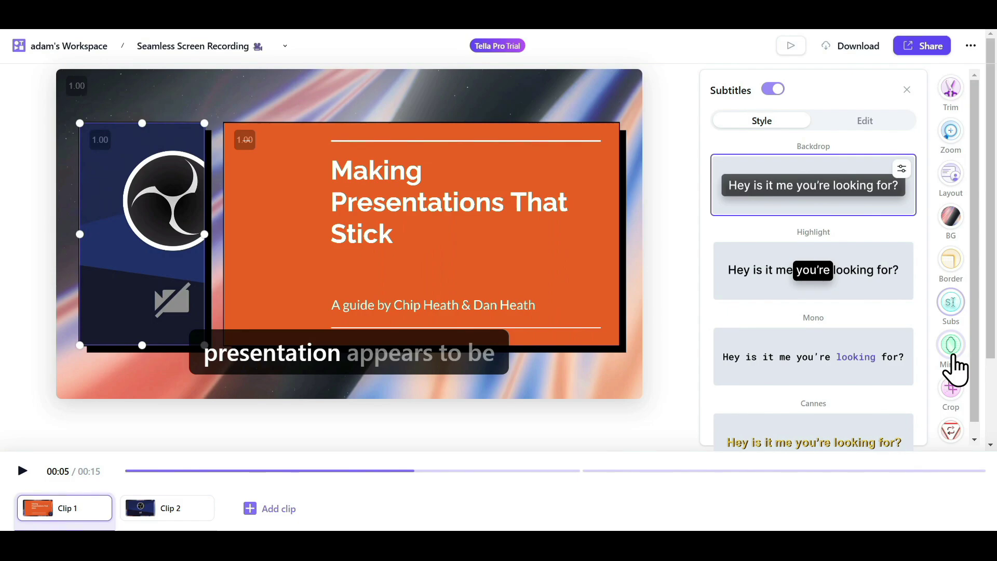
{"action": "left_click", "coordinate": [955, 369]}
- Crop the slide's top and right edges, then move it up and enlarge it
{"action": "scroll", "coordinate": [957, 364], "scroll_direction": "down", "scroll_amount": 1}
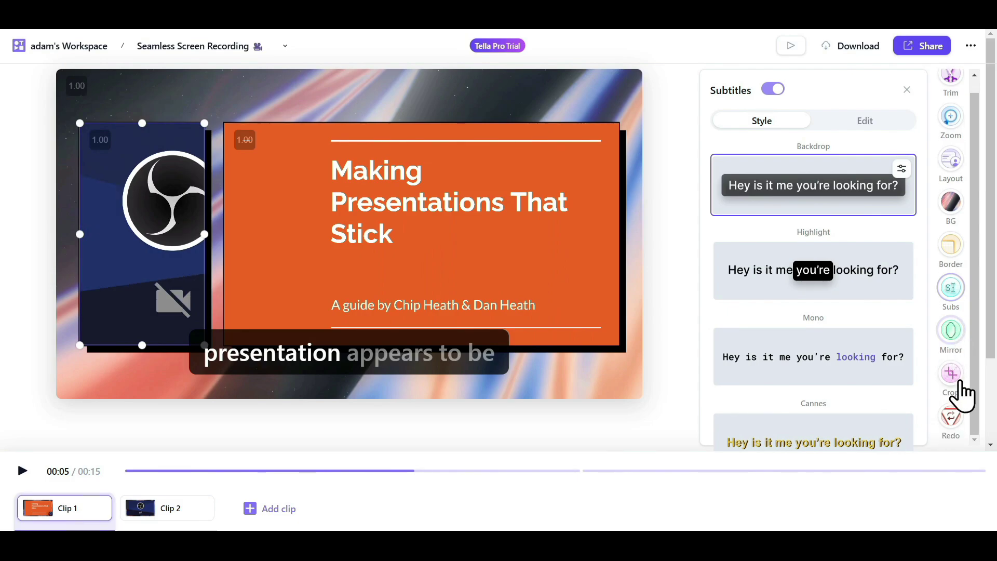
{"action": "left_click", "coordinate": [962, 396]}
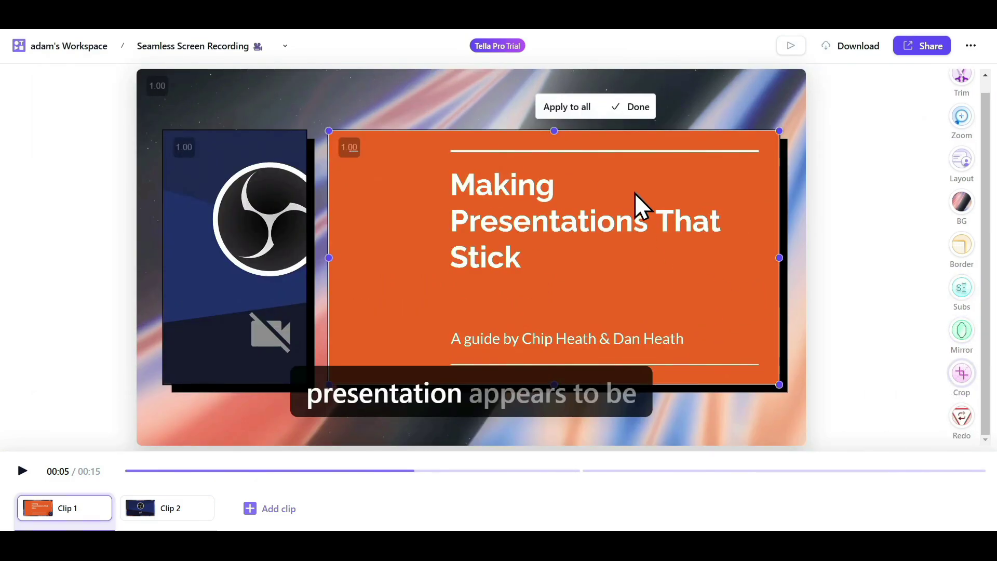
{"action": "left_click_drag", "start_coordinate": [554, 131], "coordinate": [555, 170]}
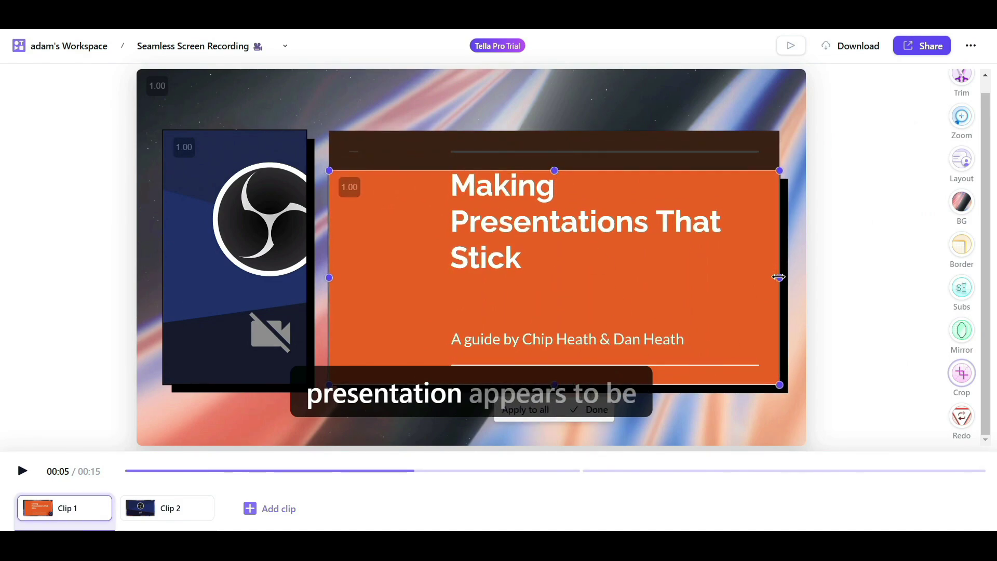
{"action": "left_click_drag", "start_coordinate": [779, 277], "coordinate": [735, 277]}
{"action": "left_click", "coordinate": [764, 218]}
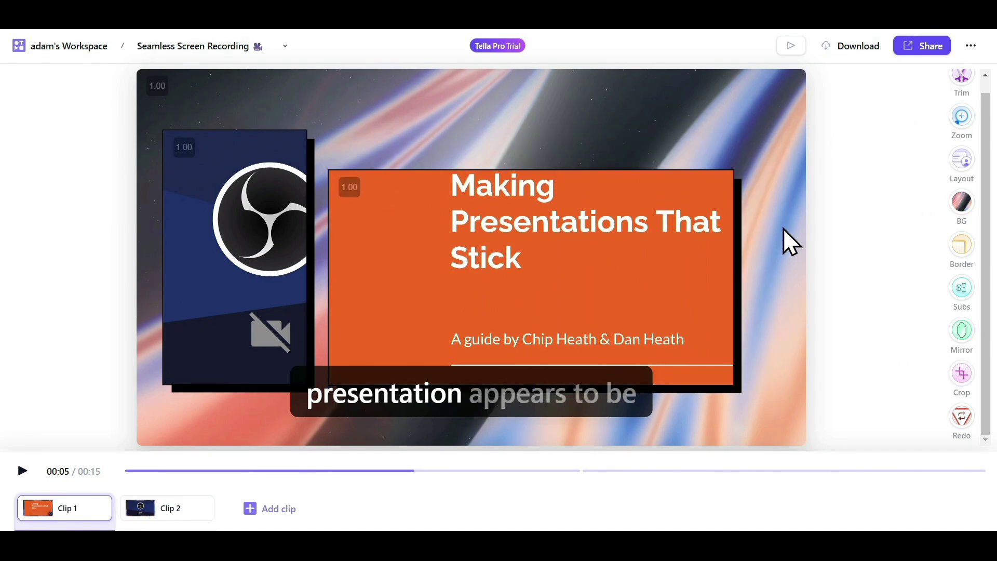
{"action": "left_click", "coordinate": [581, 238]}
{"action": "left_click_drag", "start_coordinate": [581, 239], "coordinate": [574, 208]}
{"action": "left_click_drag", "start_coordinate": [734, 348], "coordinate": [788, 381]}
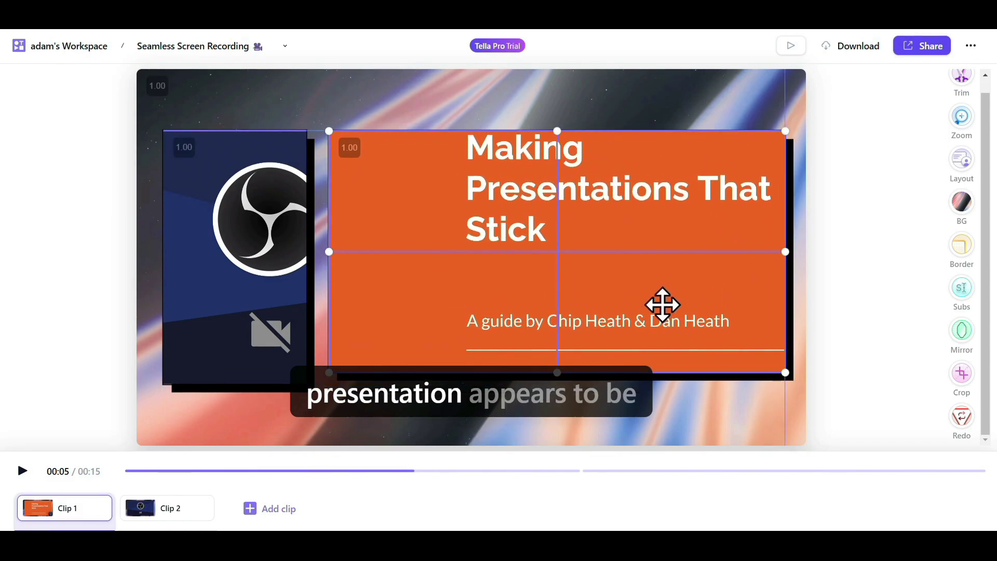
- Leave the camera recording view and load the 7-second Clip 2 in the editor
{"action": "left_click", "coordinate": [963, 418]}
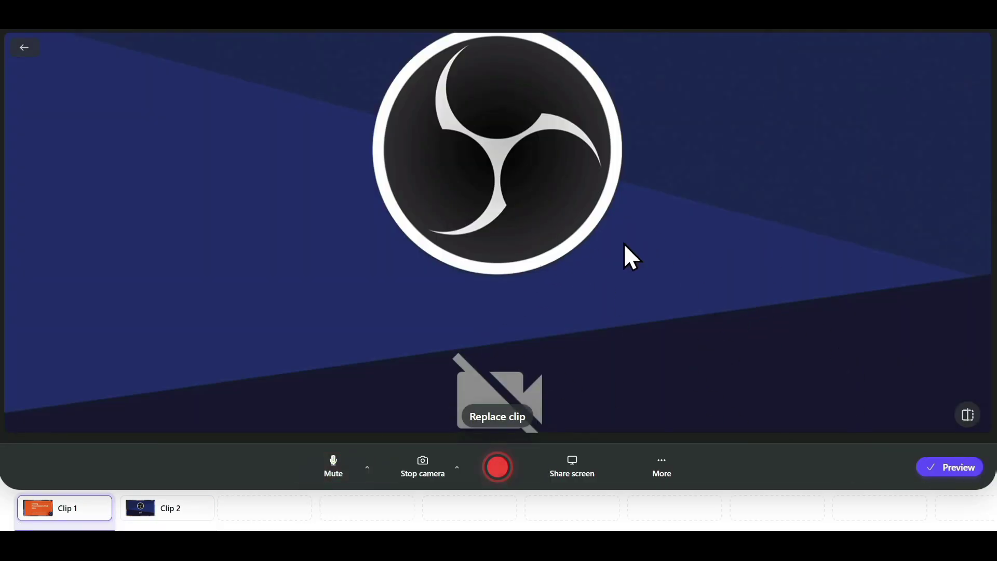
{"action": "left_click", "coordinate": [20, 38]}
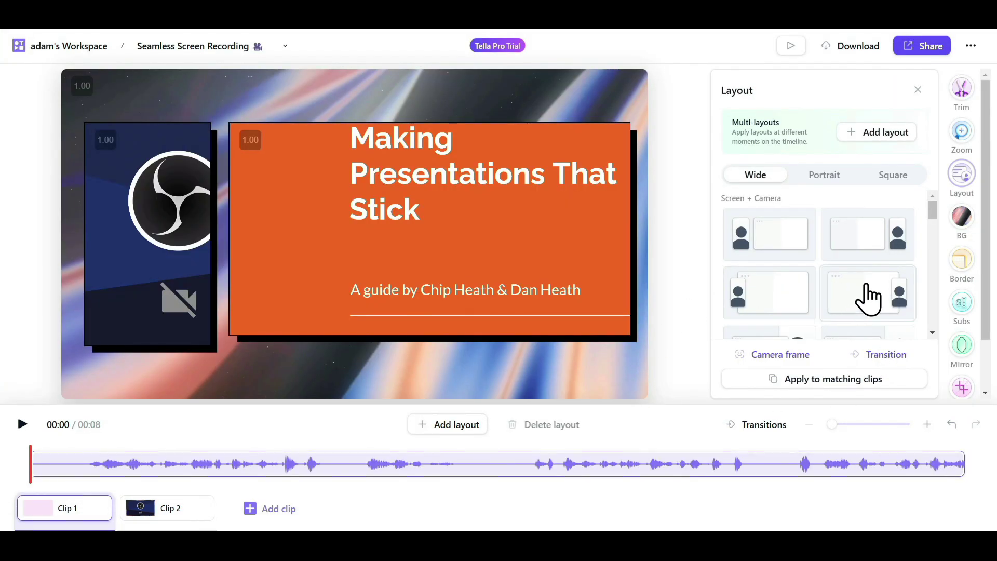
{"action": "left_click", "coordinate": [163, 512]}
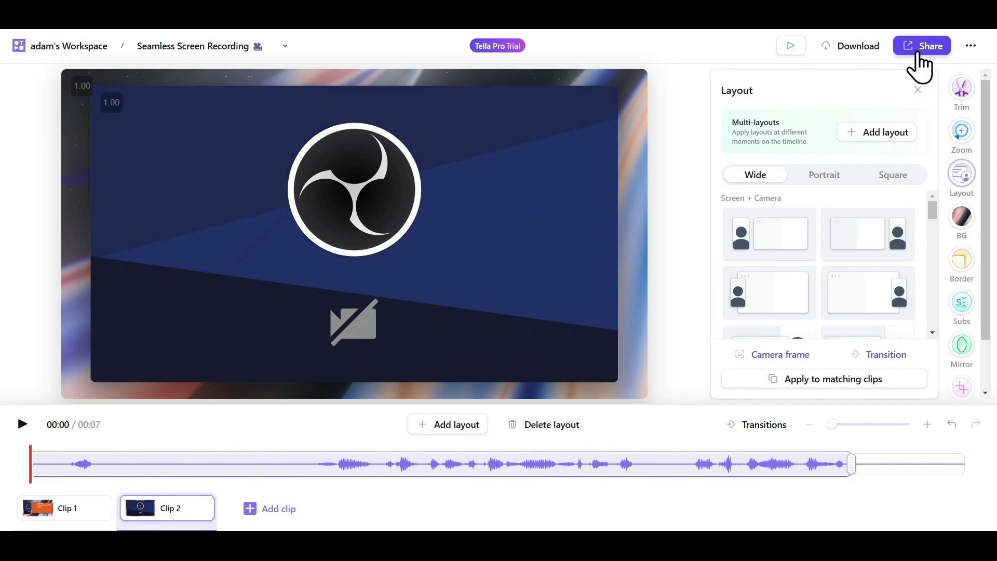
- Set download to 60 FPS with separate clip files and no burned-in subtitles, closing without exporting
{"action": "left_click", "coordinate": [856, 51]}
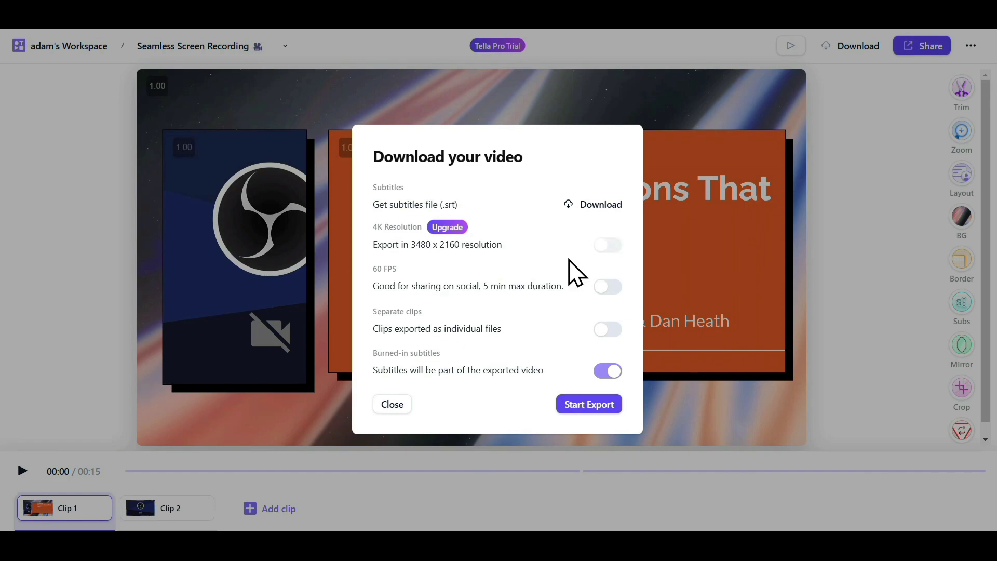
{"action": "left_click", "coordinate": [608, 291]}
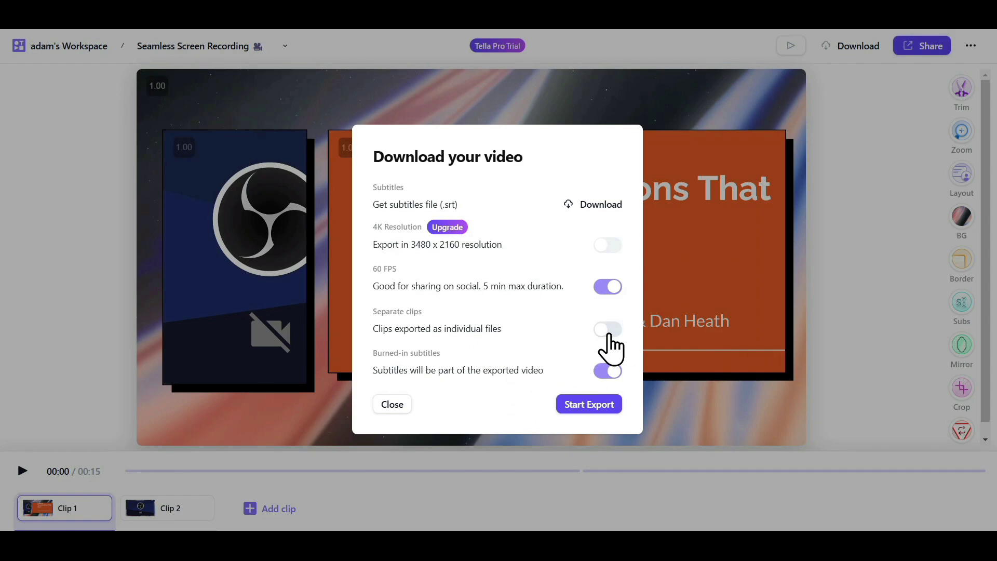
{"action": "left_click", "coordinate": [614, 330]}
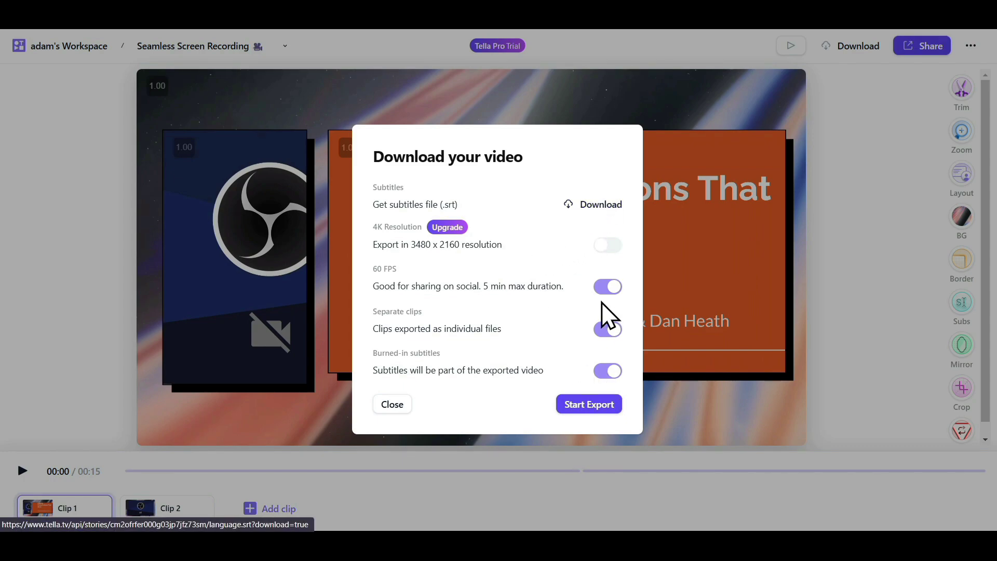
{"action": "left_click", "coordinate": [609, 375]}
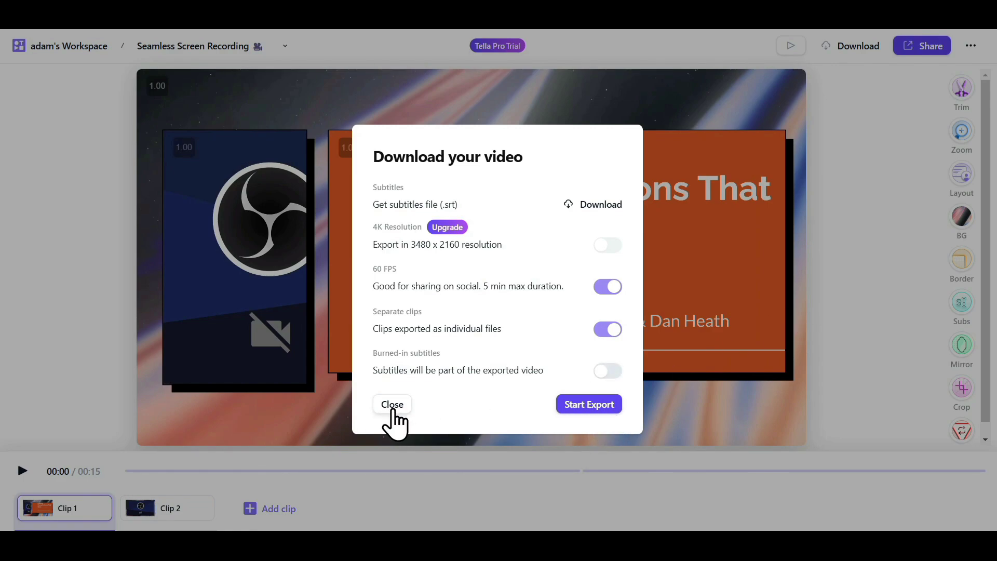
{"action": "left_click", "coordinate": [392, 405]}
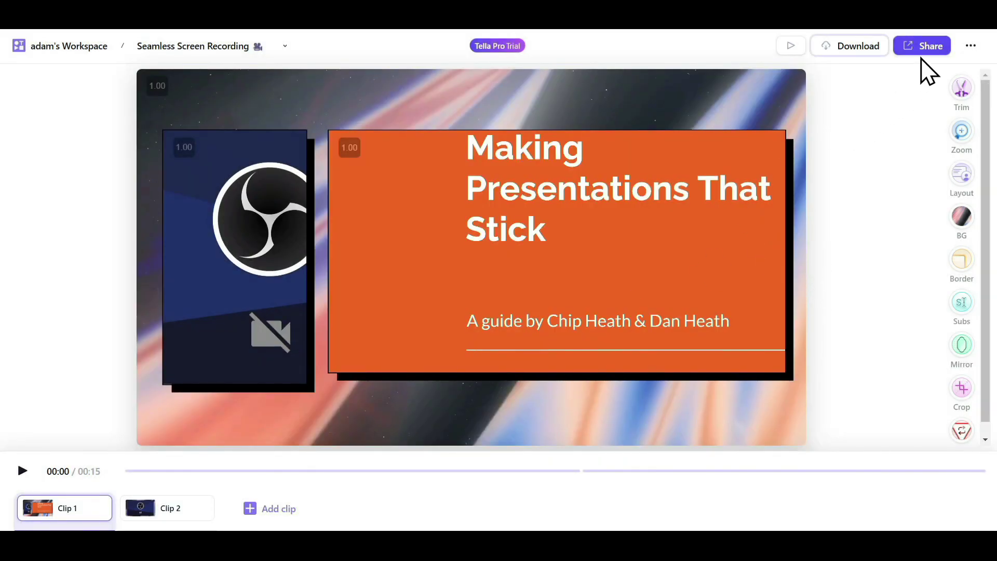
{"action": "left_click", "coordinate": [938, 54]}
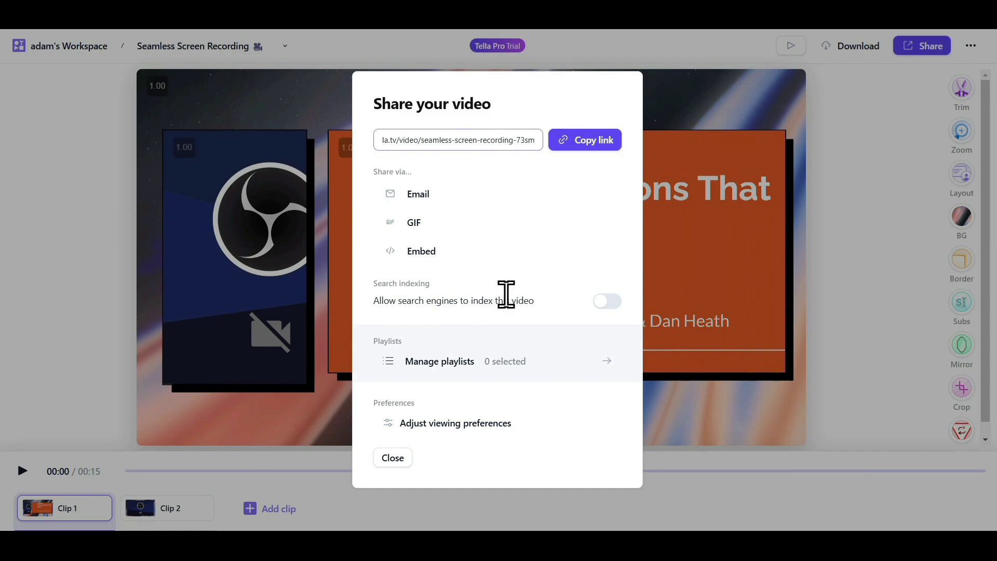
{"action": "left_click", "coordinate": [606, 301]}
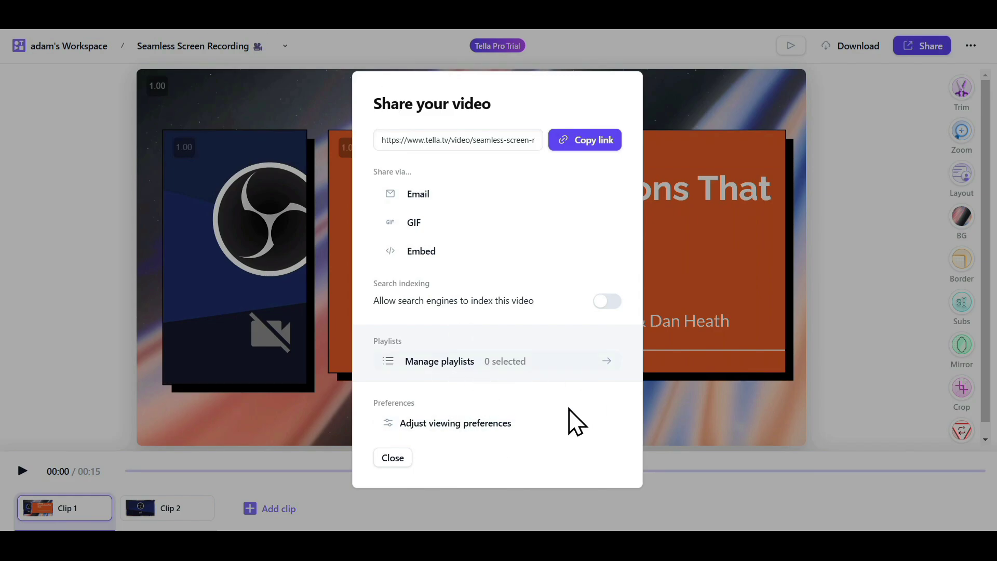
{"action": "left_click", "coordinate": [393, 458]}
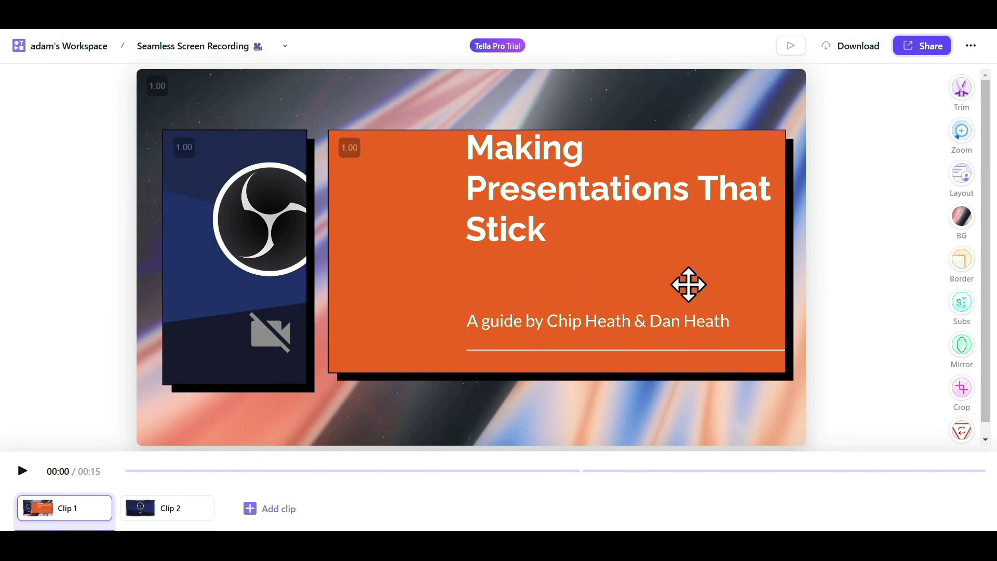
- Go from the Pro Trial badge to the pricing page, highlighting the $19 Pro and $49 Premium prices
{"action": "left_click", "coordinate": [488, 48]}
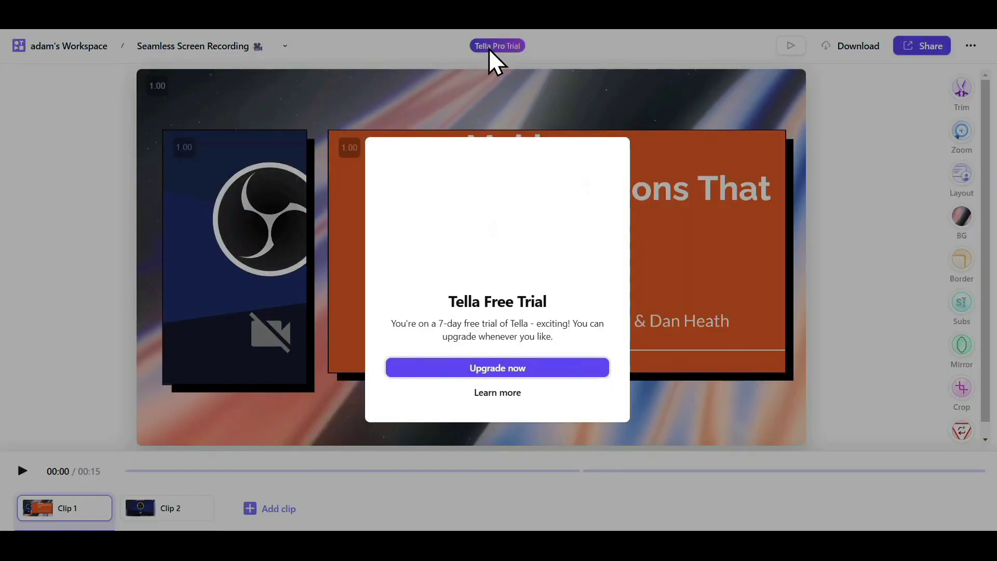
{"action": "left_click", "coordinate": [516, 370]}
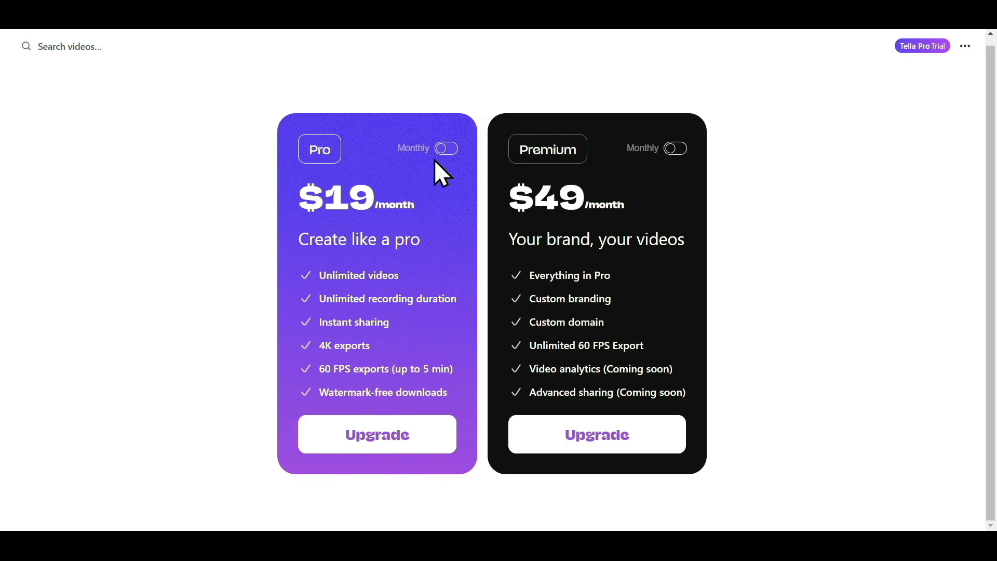
{"action": "left_click_drag", "start_coordinate": [322, 195], "coordinate": [375, 200]}
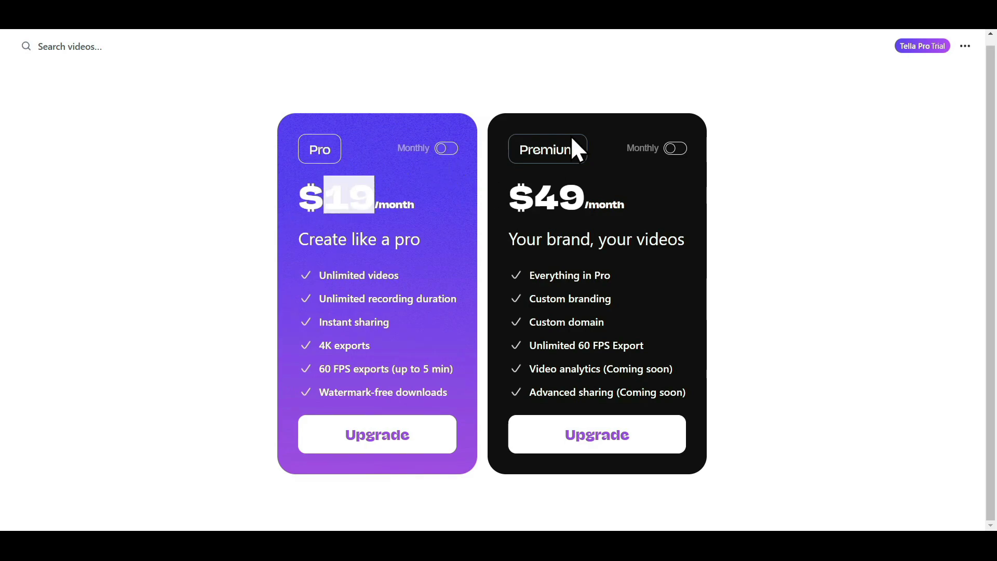
{"action": "left_click_drag", "start_coordinate": [535, 196], "coordinate": [586, 200]}
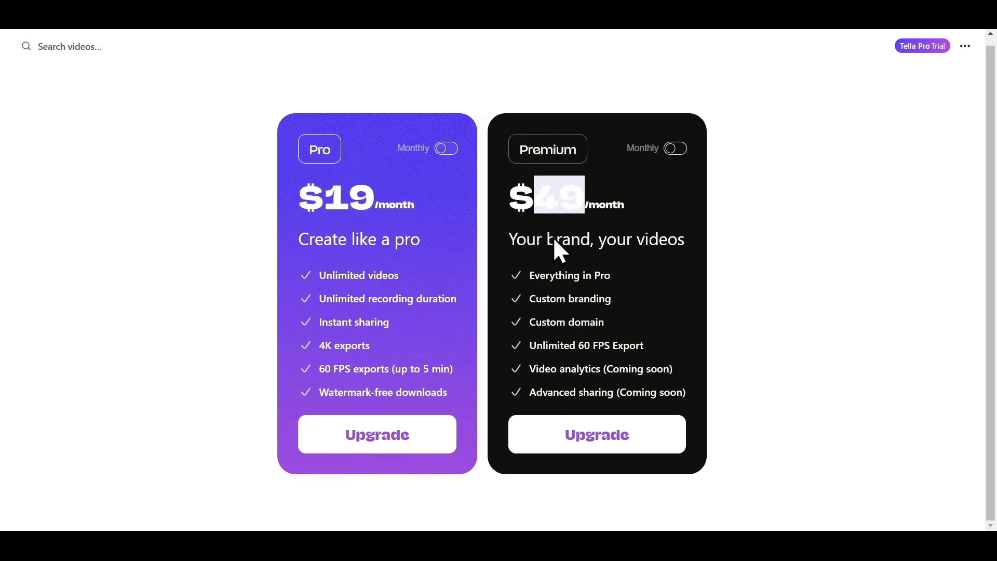
{"action": "left_click", "coordinate": [553, 208]}
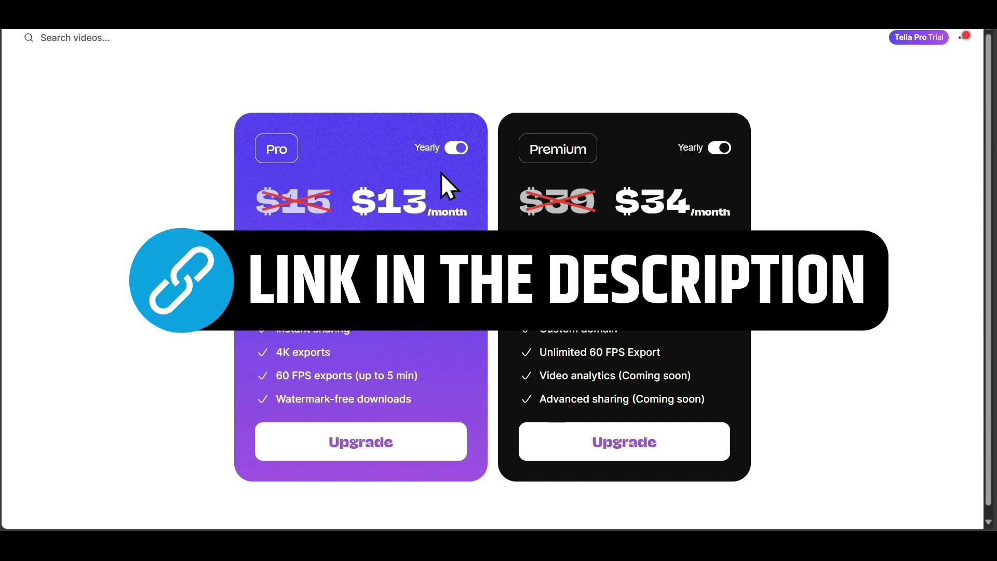
- Compare monthly and yearly prices, then start checkout for yearly Premium at $411.60
{"action": "left_click", "coordinate": [455, 154]}
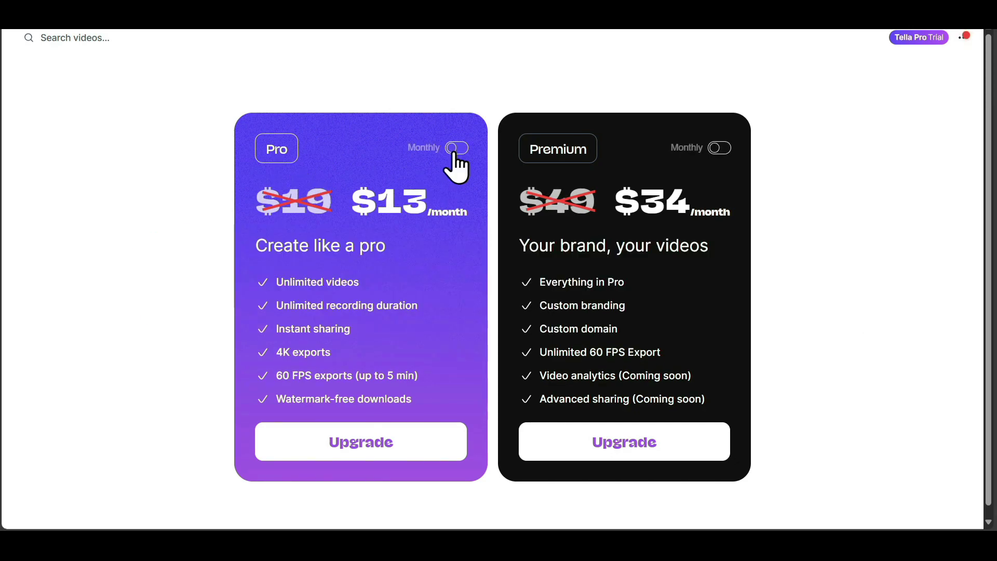
{"action": "left_click", "coordinate": [456, 154]}
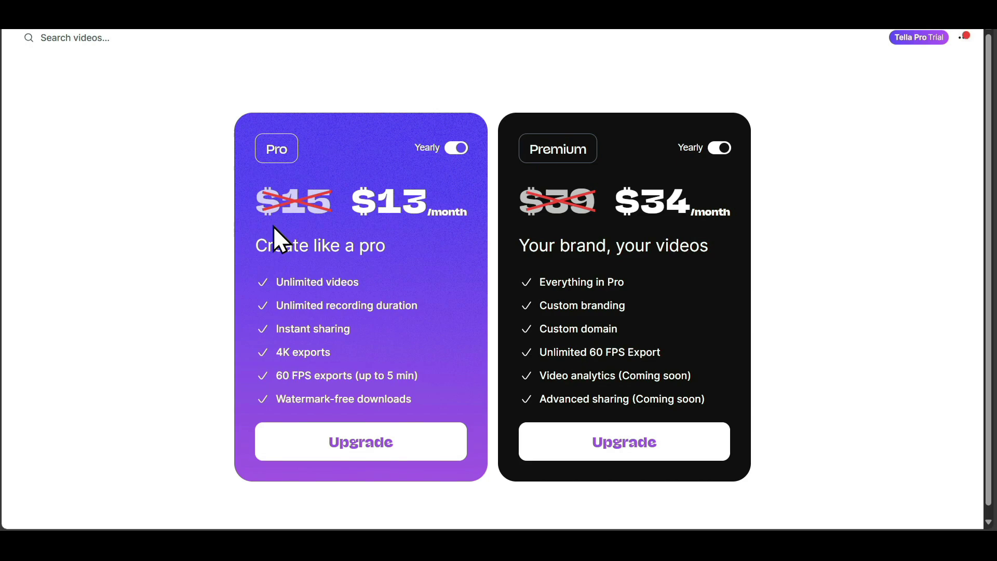
{"action": "double_click", "coordinate": [284, 208]}
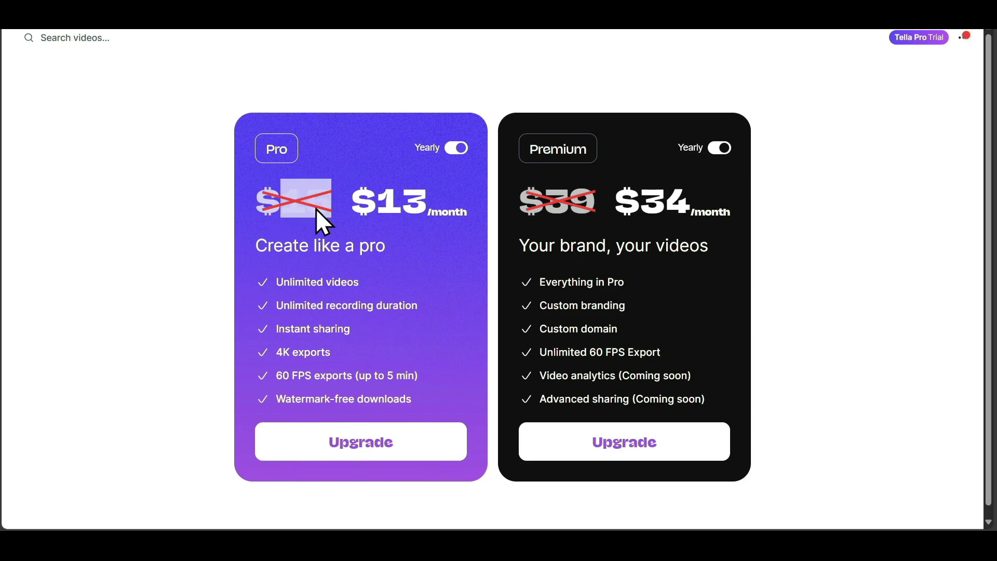
{"action": "left_click", "coordinate": [386, 206]}
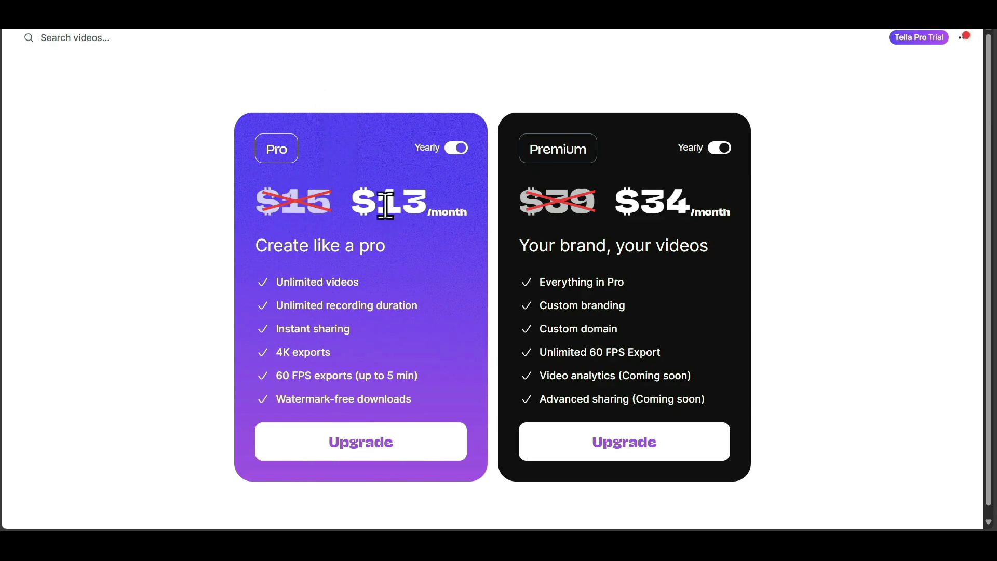
{"action": "double_click", "coordinate": [556, 204]}
{"action": "left_click", "coordinate": [663, 207]}
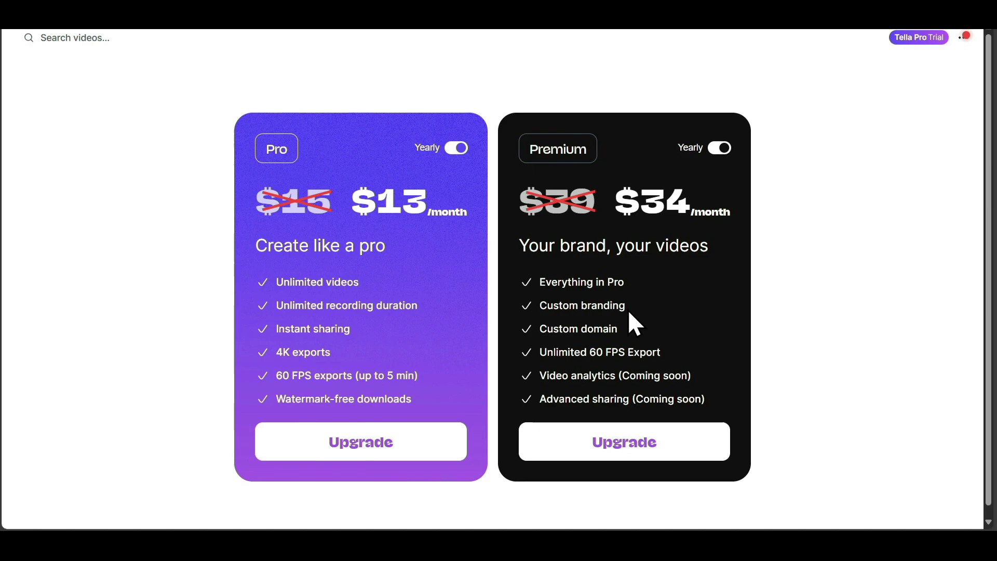
{"action": "left_click", "coordinate": [585, 445]}
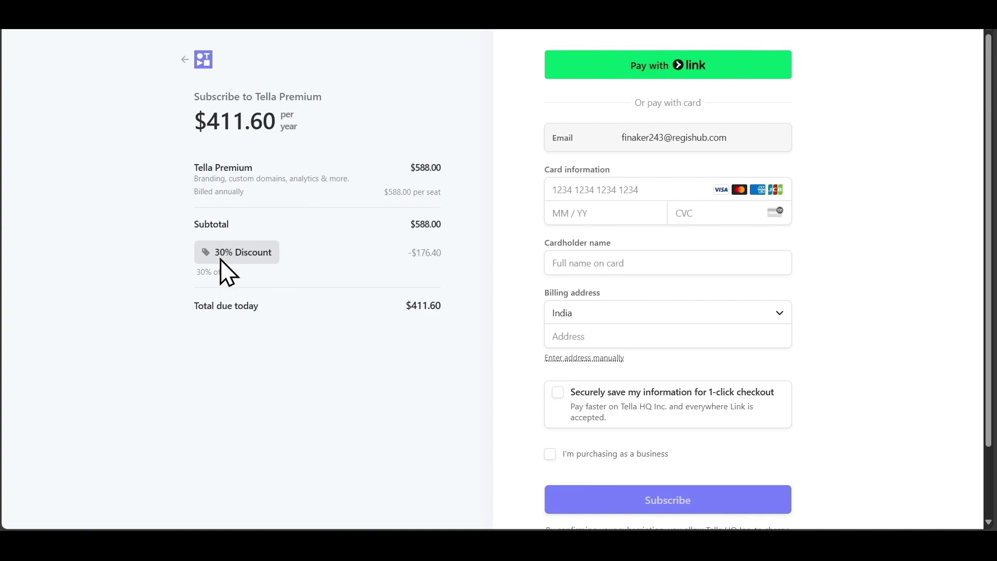
{"action": "left_click_drag", "start_coordinate": [215, 254], "coordinate": [285, 271]}
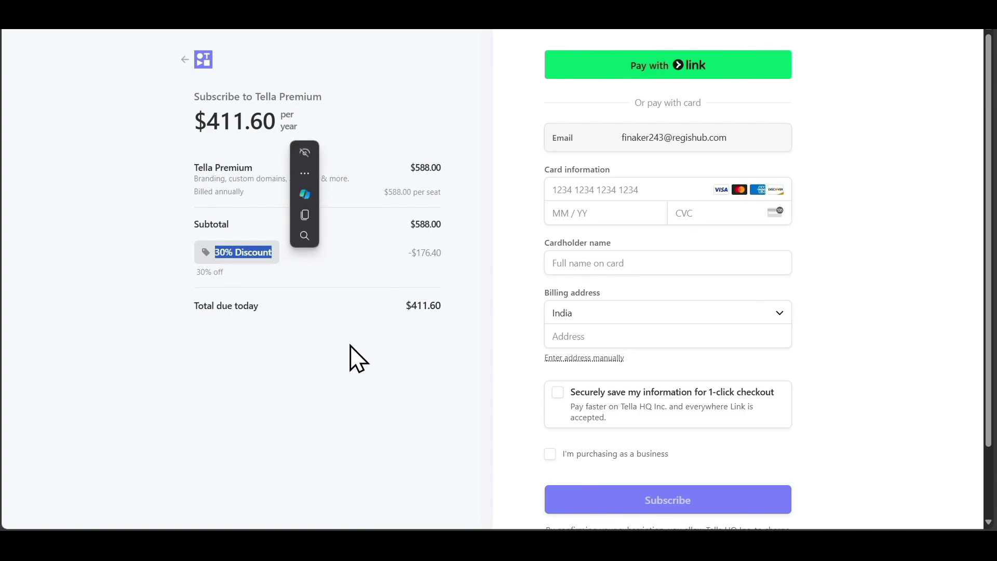
{"action": "left_click_drag", "start_coordinate": [417, 167], "coordinate": [430, 168]}
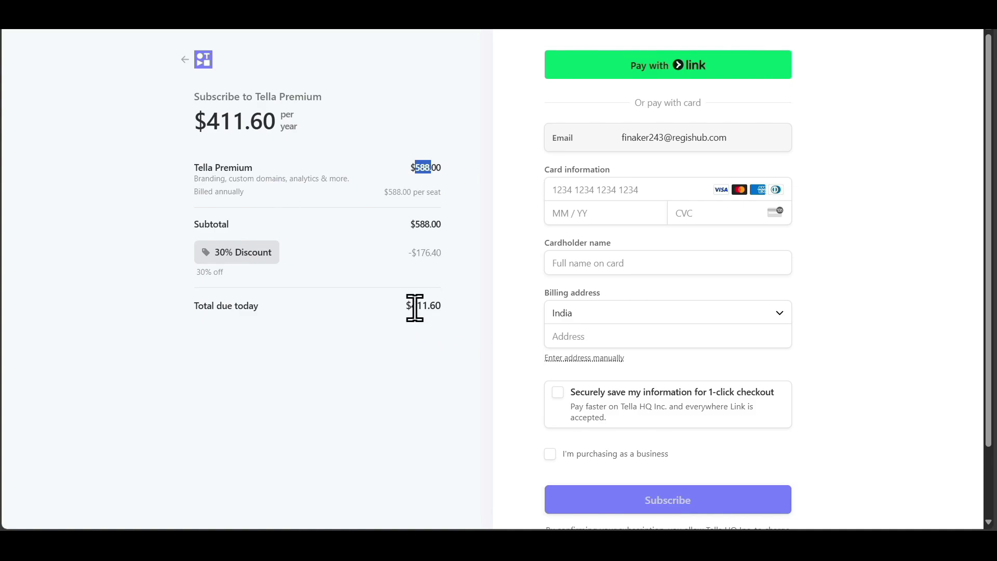
{"action": "left_click_drag", "start_coordinate": [407, 306], "coordinate": [423, 325]}
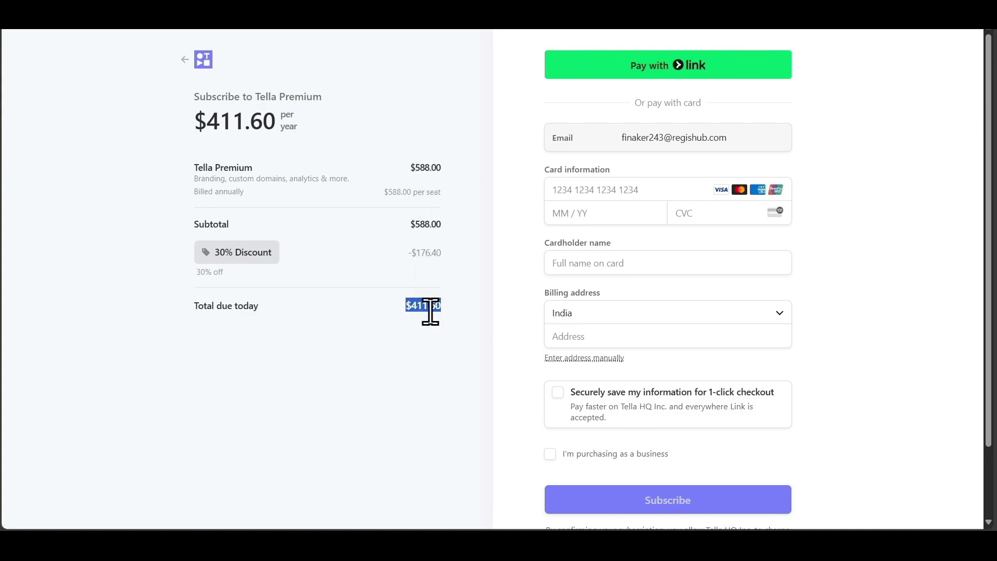